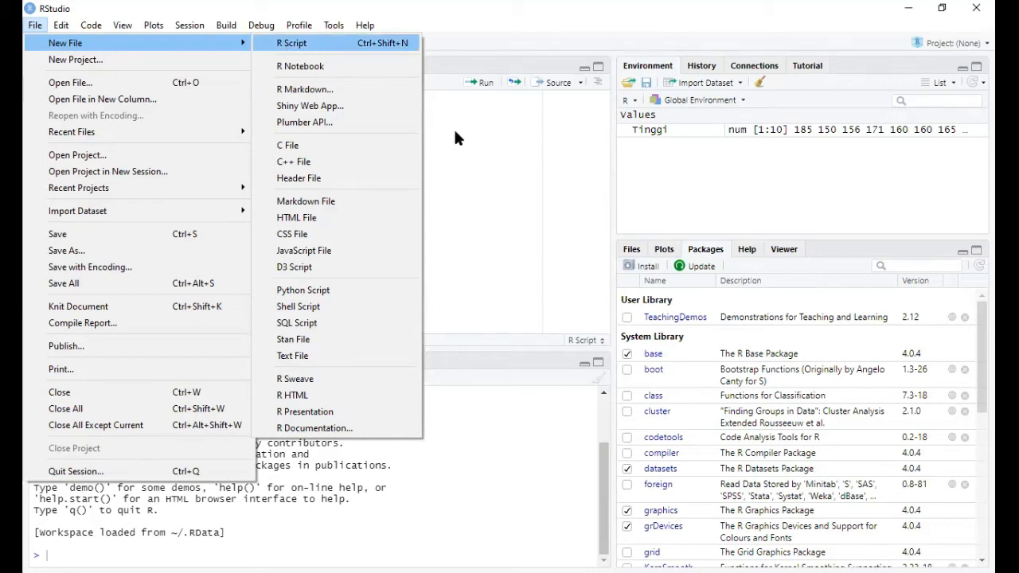
Write install.packages("TeachingDemos") on the first line of the Untitled5 script
{"action": "left_click", "coordinate": [472, 161]}
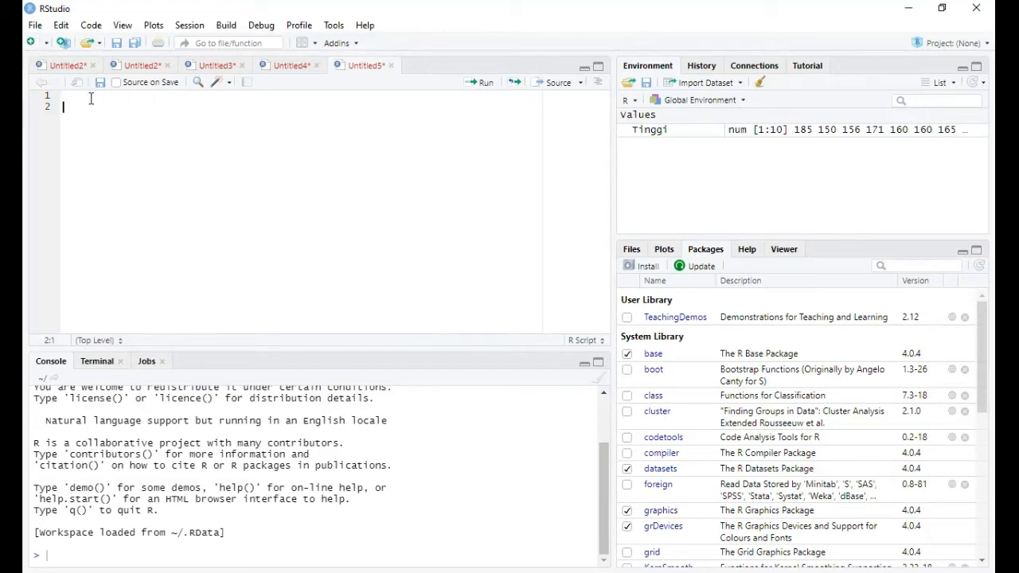
{"action": "key", "text": "ctrl+a"}
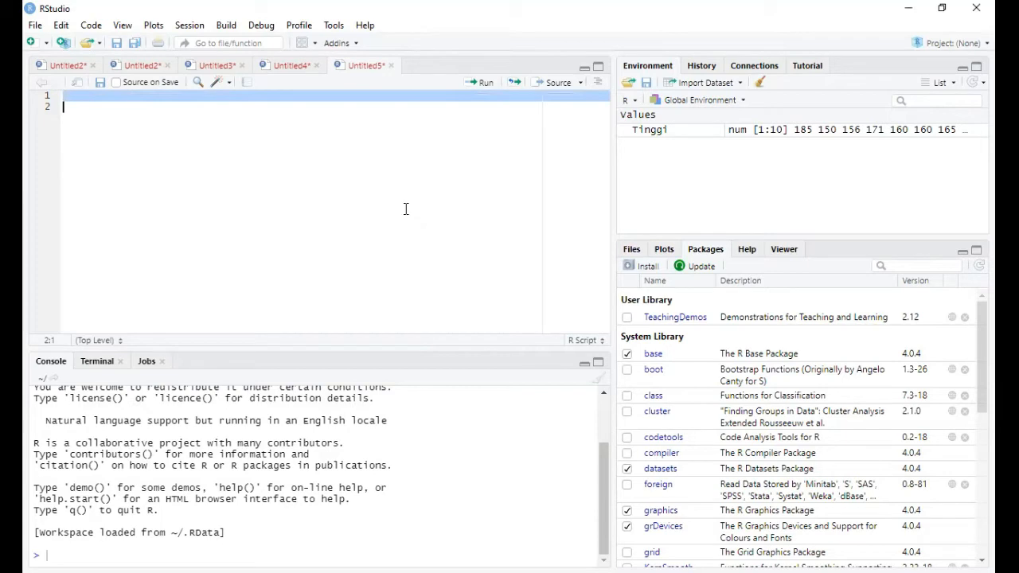
{"action": "left_click", "coordinate": [406, 208]}
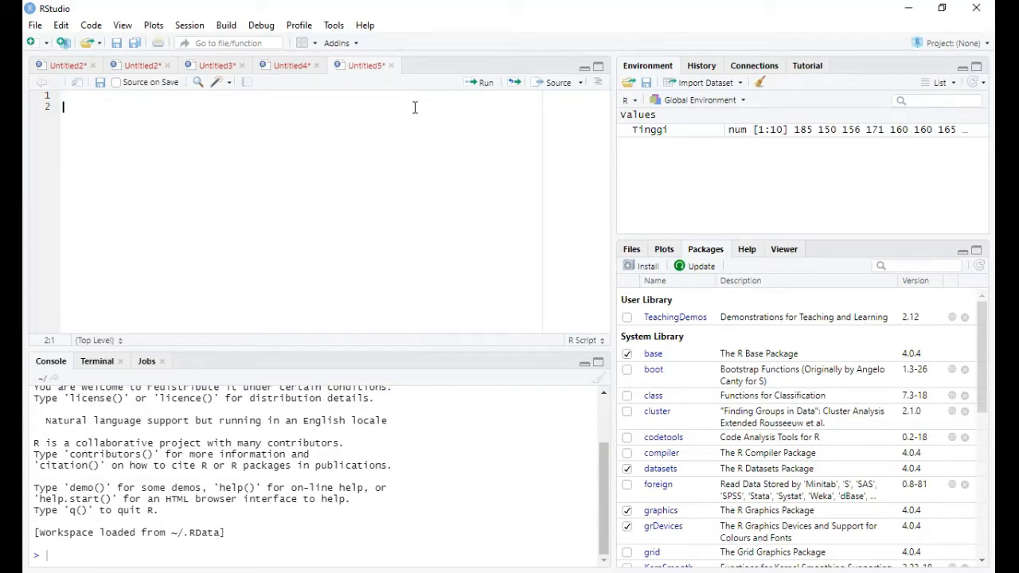
{"action": "left_click", "coordinate": [384, 97]}
{"action": "type", "text": "install.pack"}
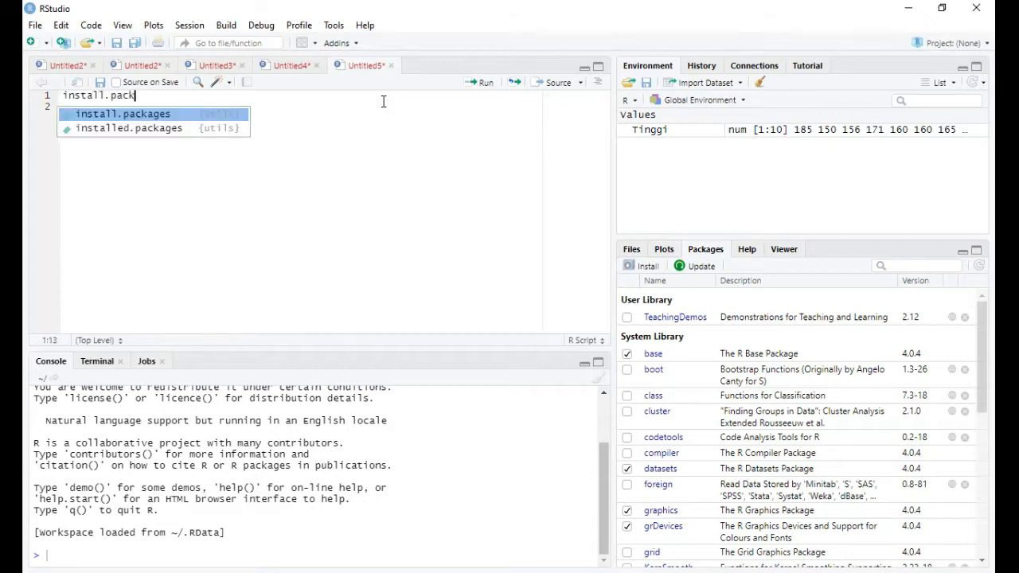
{"action": "key", "text": "Tab"}
{"action": "type", "text": "\"TeachingDemos"}
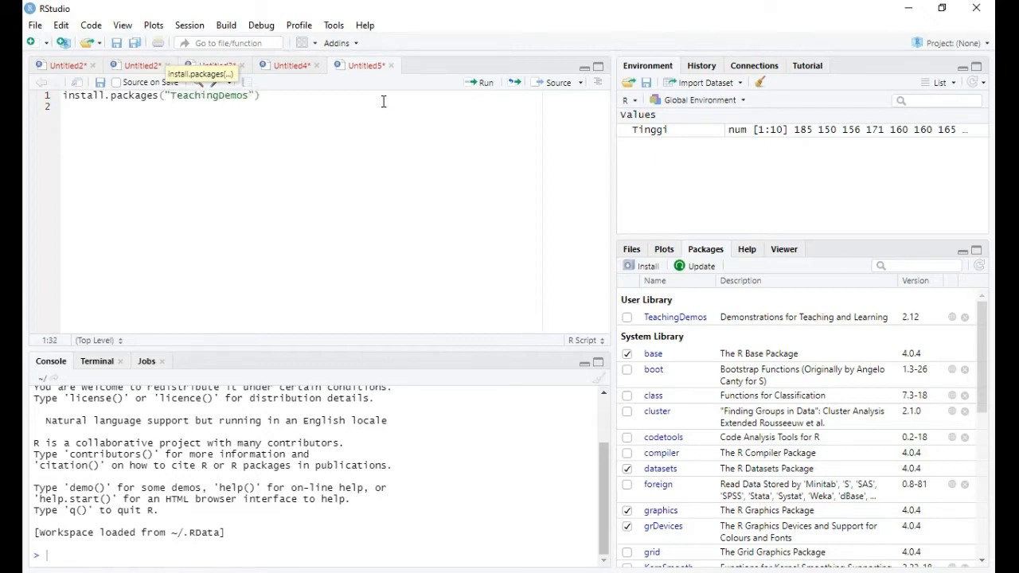
Delete the install.packages("TeachingDemos") command from the script
{"action": "left_click", "coordinate": [314, 104]}
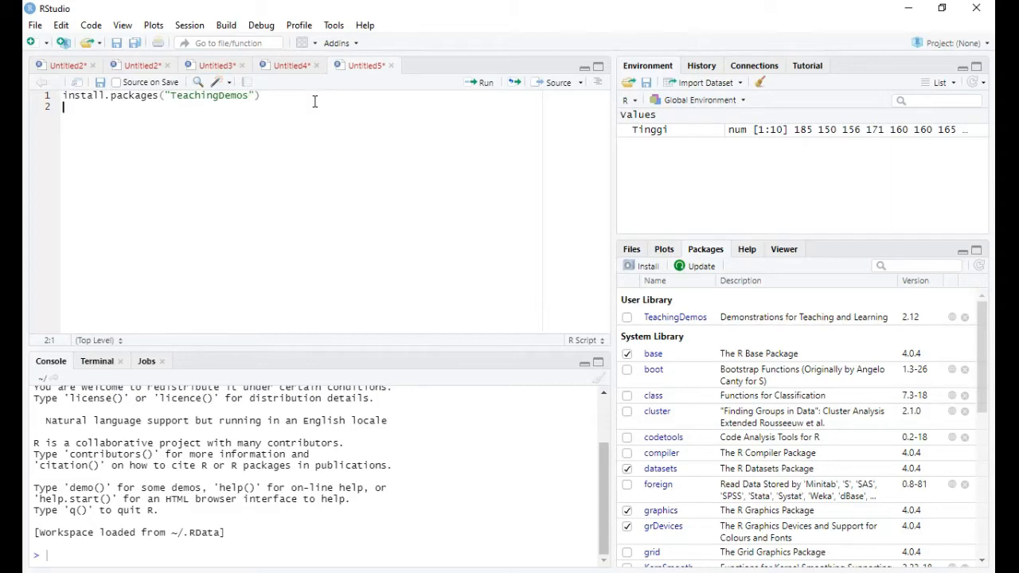
{"action": "left_click", "coordinate": [258, 96]}
{"action": "key", "text": "Down"}
{"action": "left_click", "coordinate": [261, 95]}
{"action": "left_click", "coordinate": [63, 96], "text": "shift"}
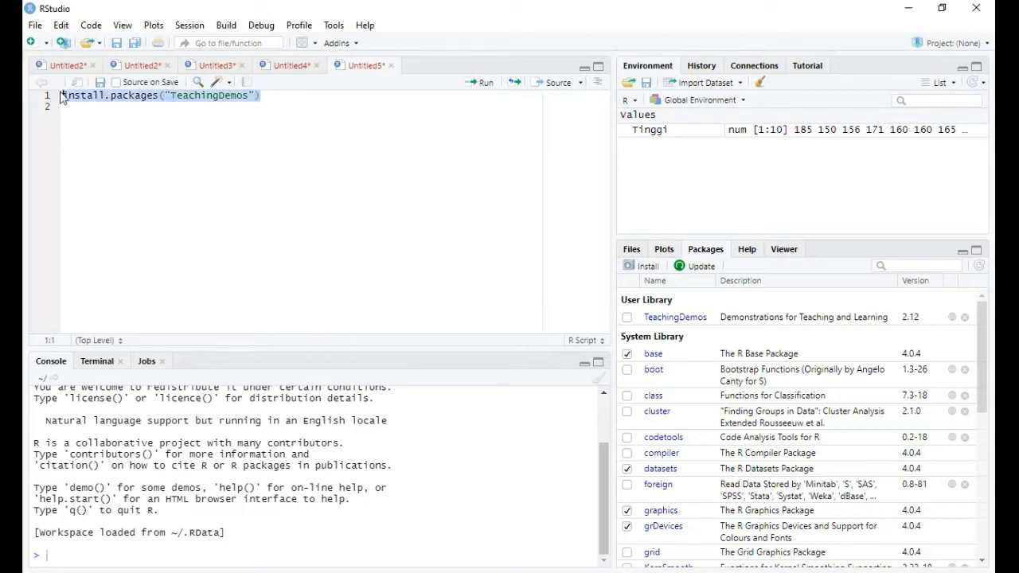
{"action": "key", "text": "BackSpace"}
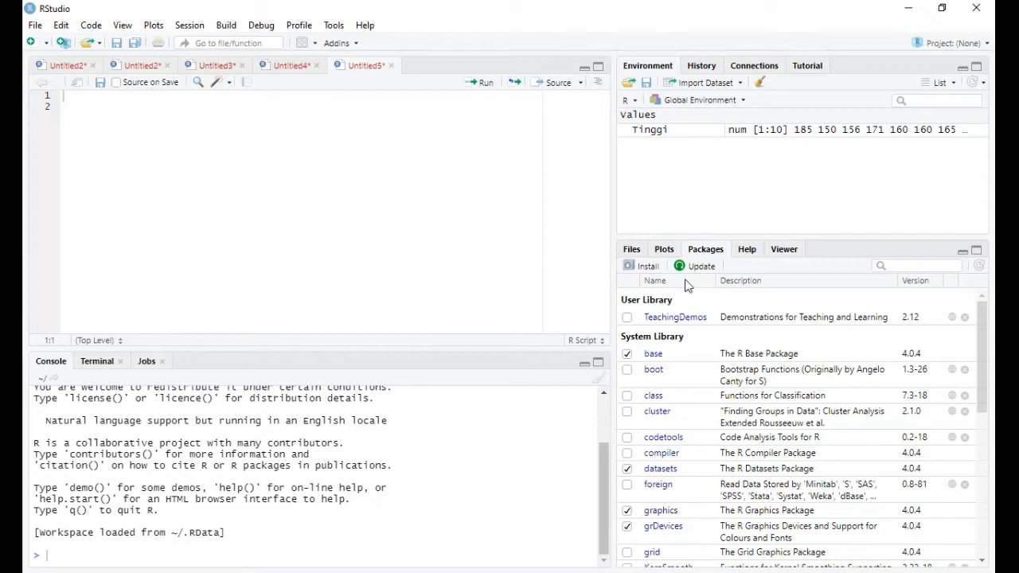
{"action": "left_click", "coordinate": [646, 265]}
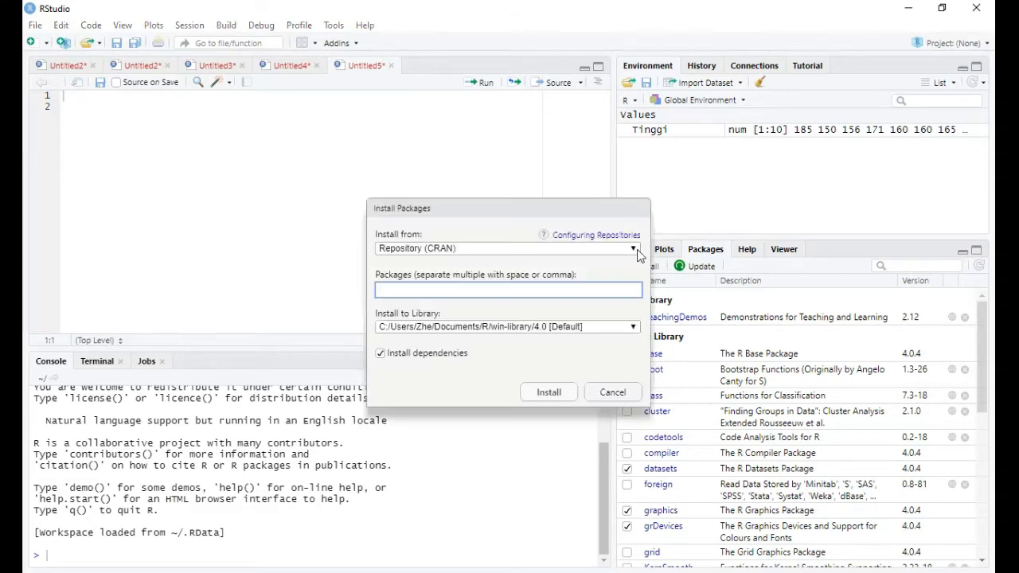
{"action": "left_click", "coordinate": [634, 252]}
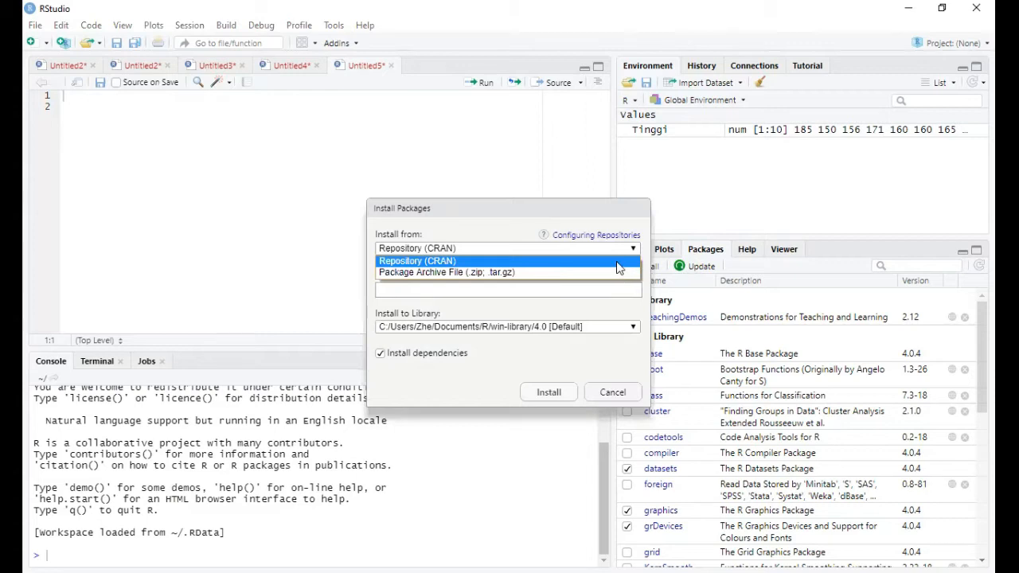
{"action": "left_click", "coordinate": [617, 262]}
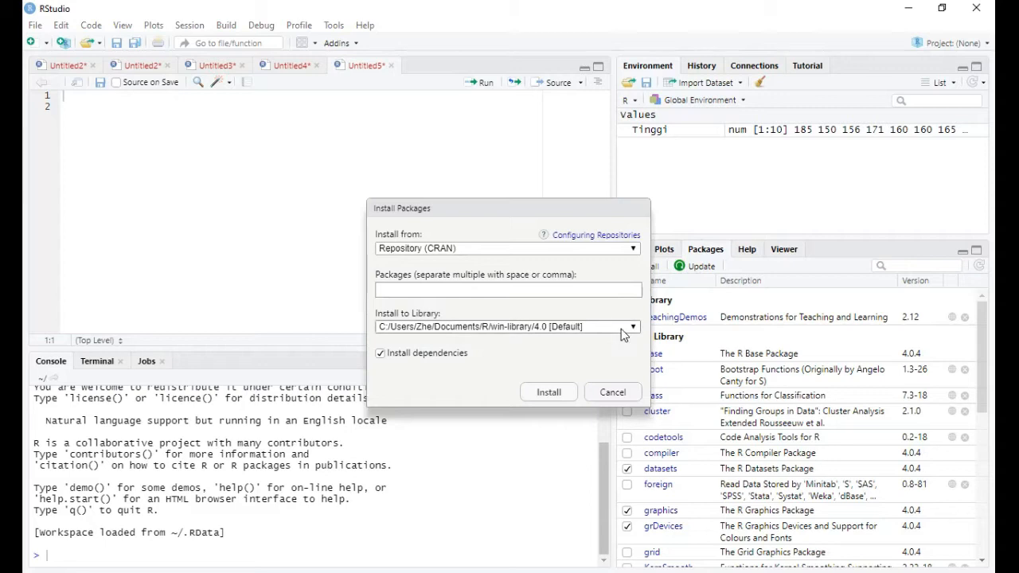
{"action": "left_click", "coordinate": [619, 327]}
{"action": "left_click", "coordinate": [638, 341]}
{"action": "left_click", "coordinate": [608, 290]}
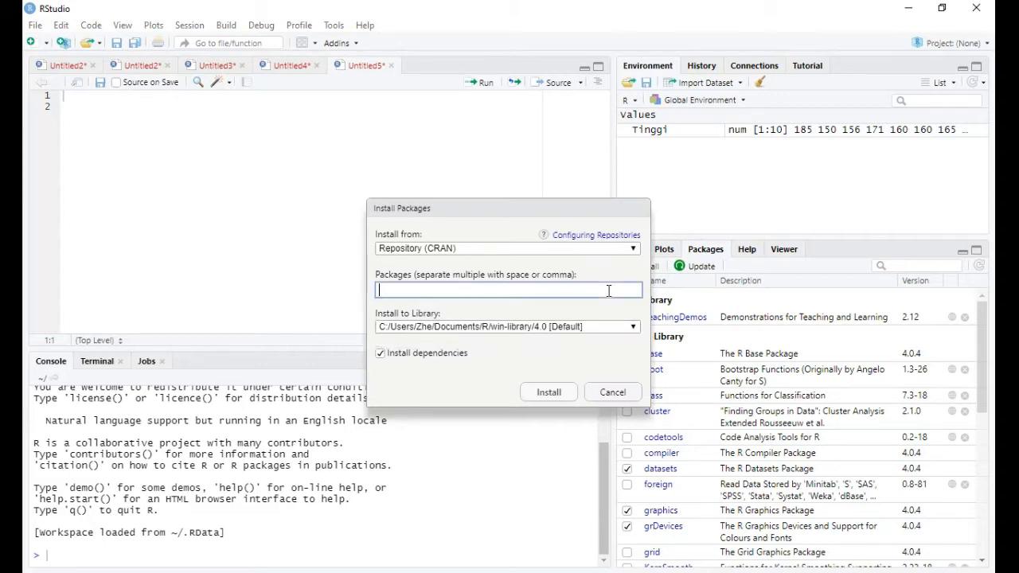
{"action": "type", "text": "teaching"}
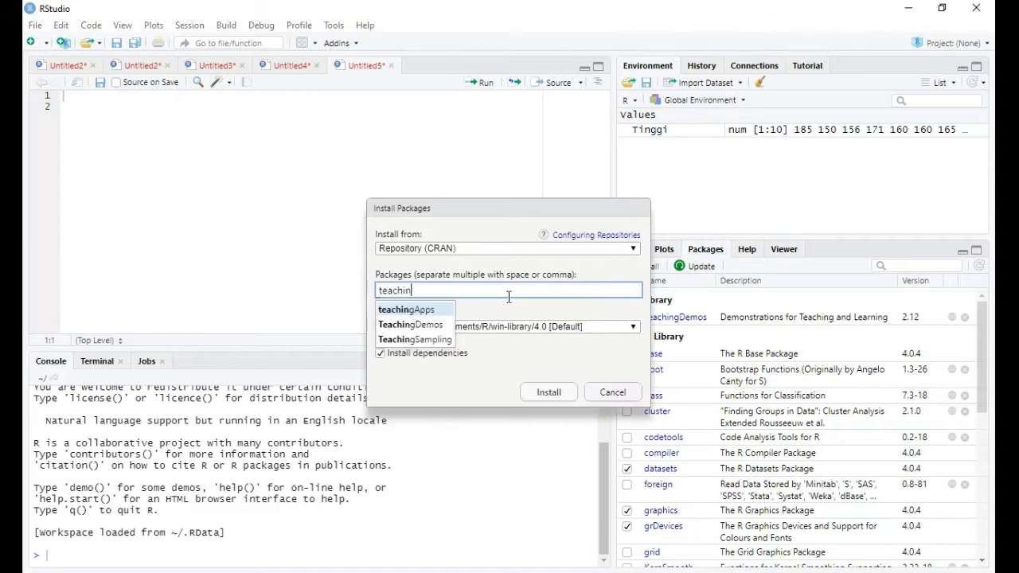
{"action": "left_click", "coordinate": [442, 326]}
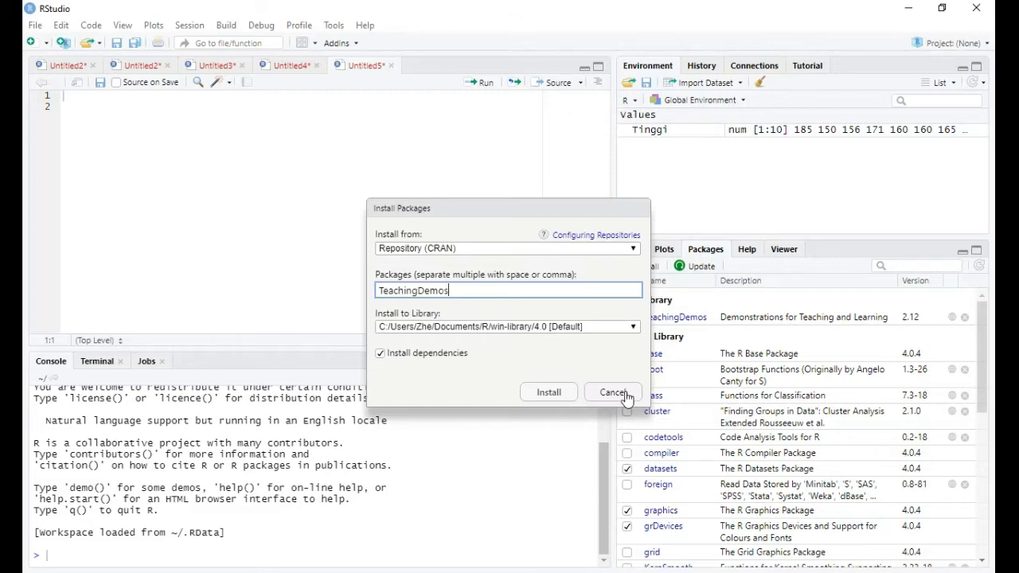
{"action": "left_click", "coordinate": [626, 396]}
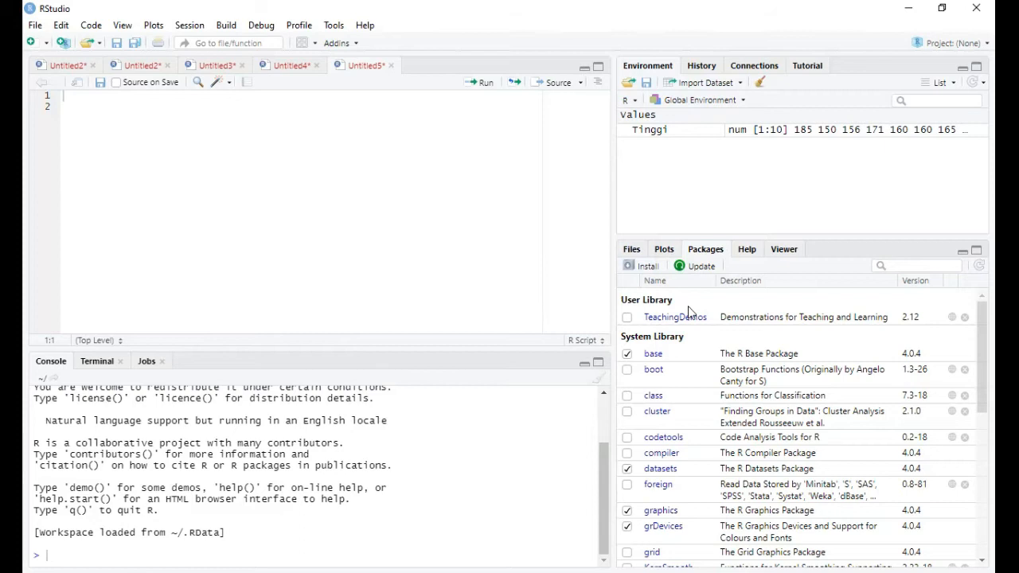
Load the installed TeachingDemos package from the user library
{"action": "left_click", "coordinate": [627, 319]}
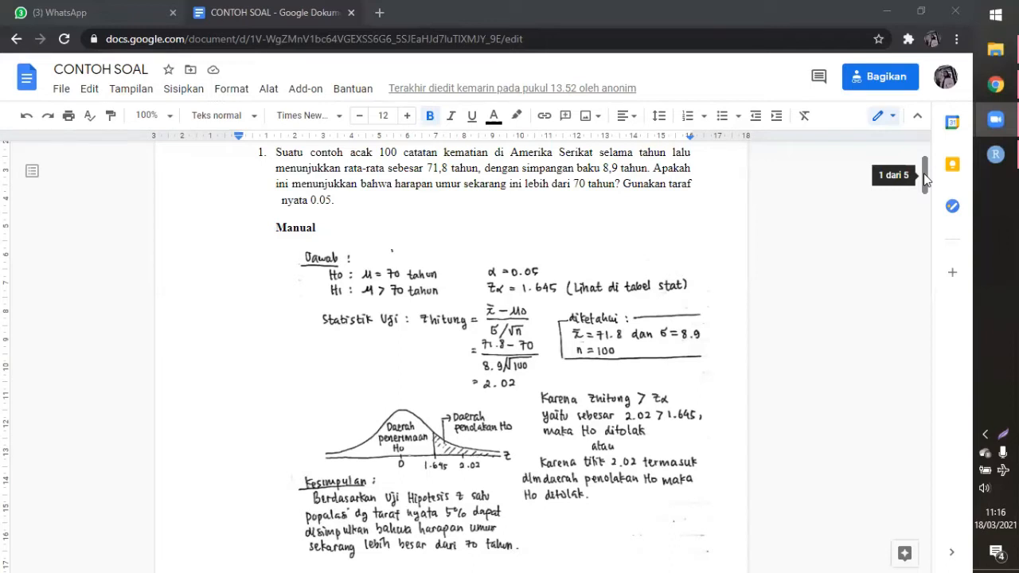
Review the first problem's manual z-test solution and R syntax in the CONTOH SOAL document in Google Docs
{"action": "scroll", "coordinate": [921, 178], "scroll_direction": "down", "scroll_amount": 1}
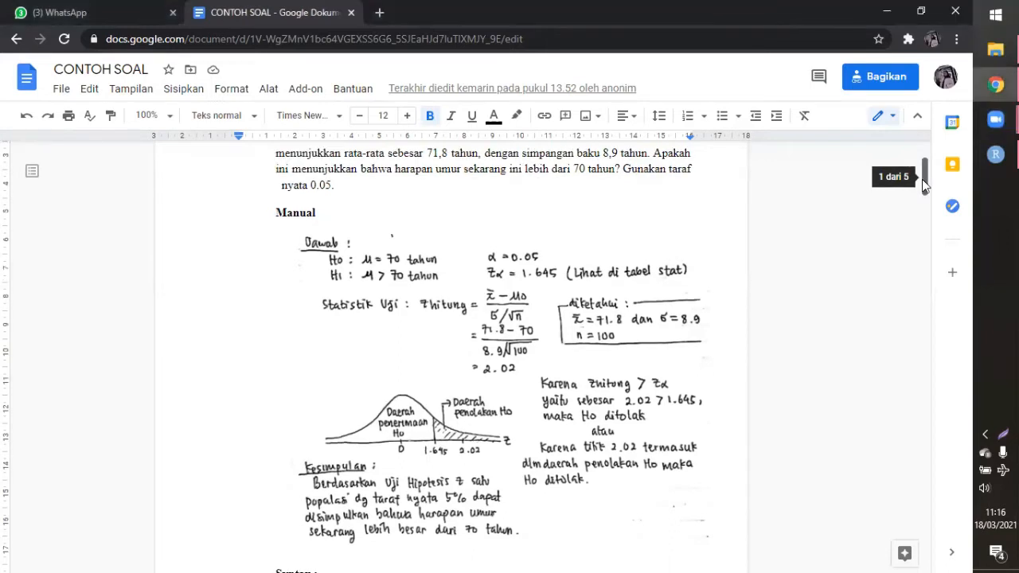
{"action": "scroll", "coordinate": [848, 193], "scroll_direction": "down", "scroll_amount": 1}
{"action": "scroll", "coordinate": [919, 200], "scroll_direction": "down", "scroll_amount": 4}
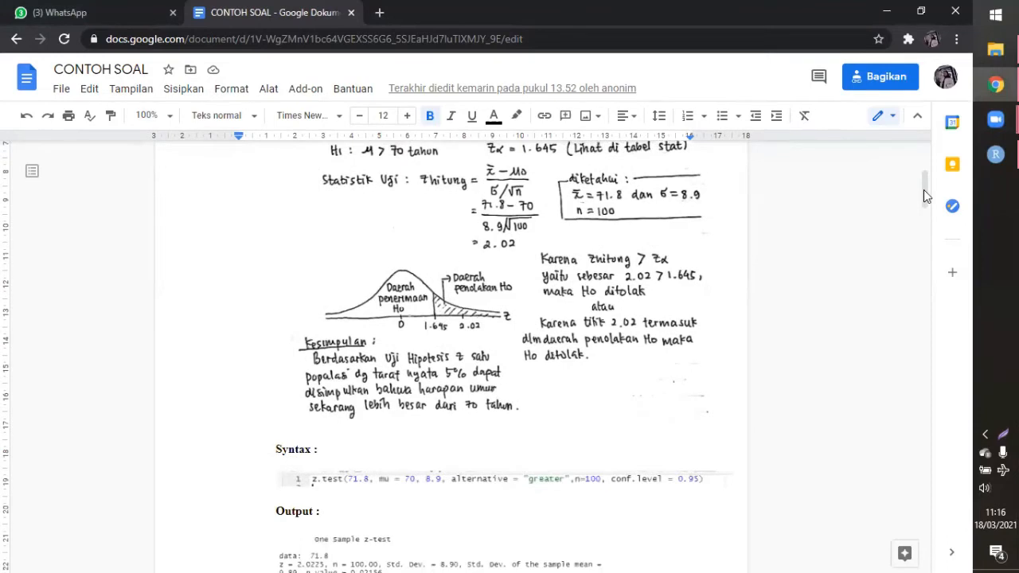
{"action": "scroll", "coordinate": [777, 221], "scroll_direction": "up", "scroll_amount": 3}
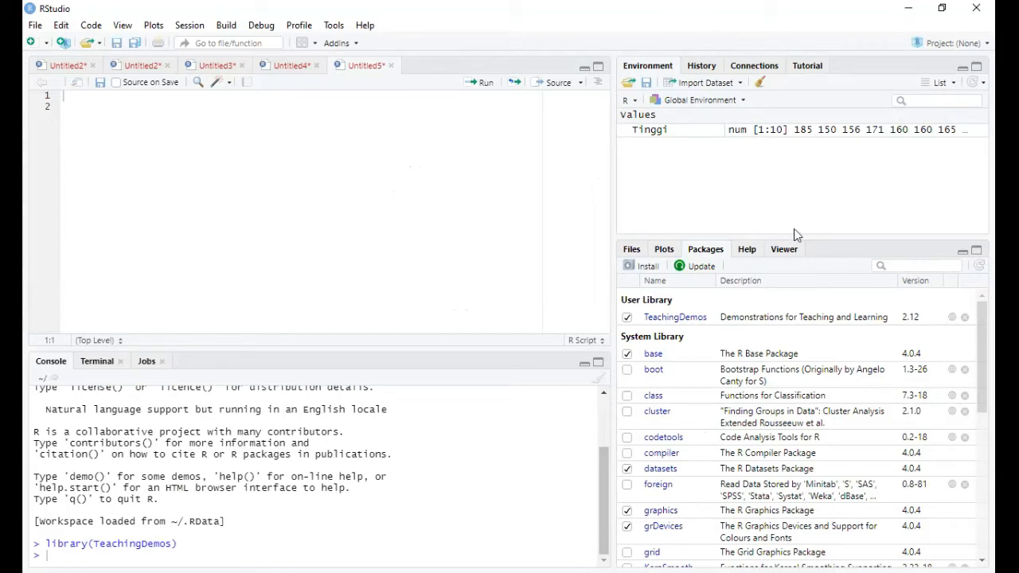
Switch back to RStudio and open the documentation page for the z.test function
{"action": "left_click", "coordinate": [750, 251]}
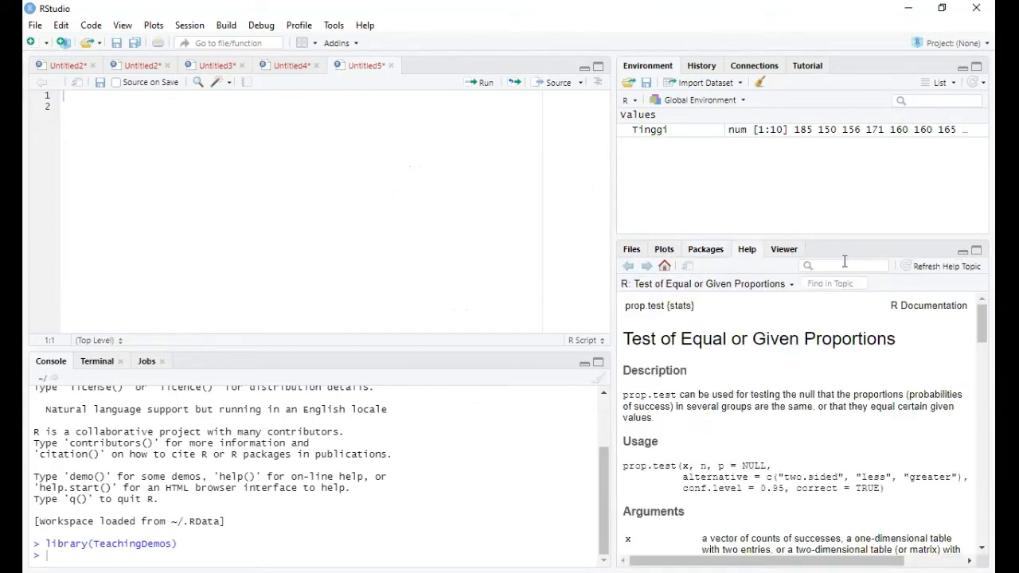
{"action": "left_click", "coordinate": [845, 264]}
{"action": "type", "text": "z"}
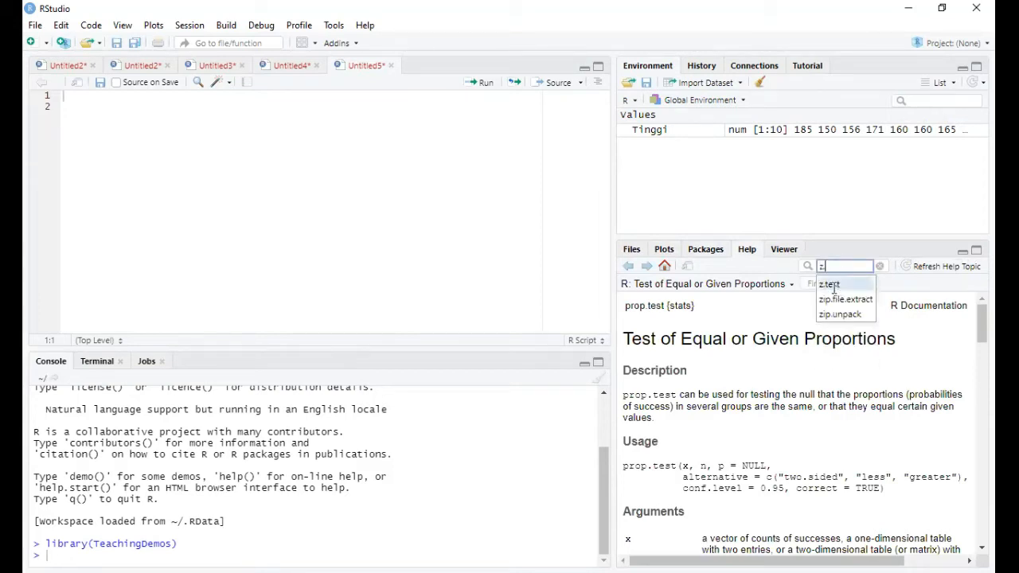
{"action": "left_click", "coordinate": [850, 287]}
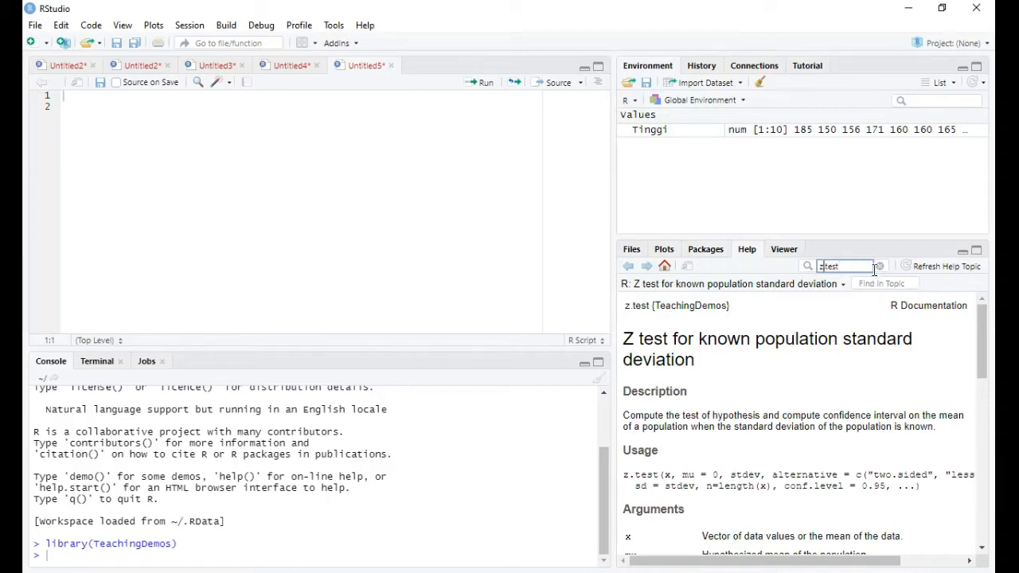
Look up the t.test documentation for comparison and return to the z.test page
{"action": "key", "text": "BackSpace"}
{"action": "type", "text": "t"}
{"action": "left_click", "coordinate": [853, 285]}
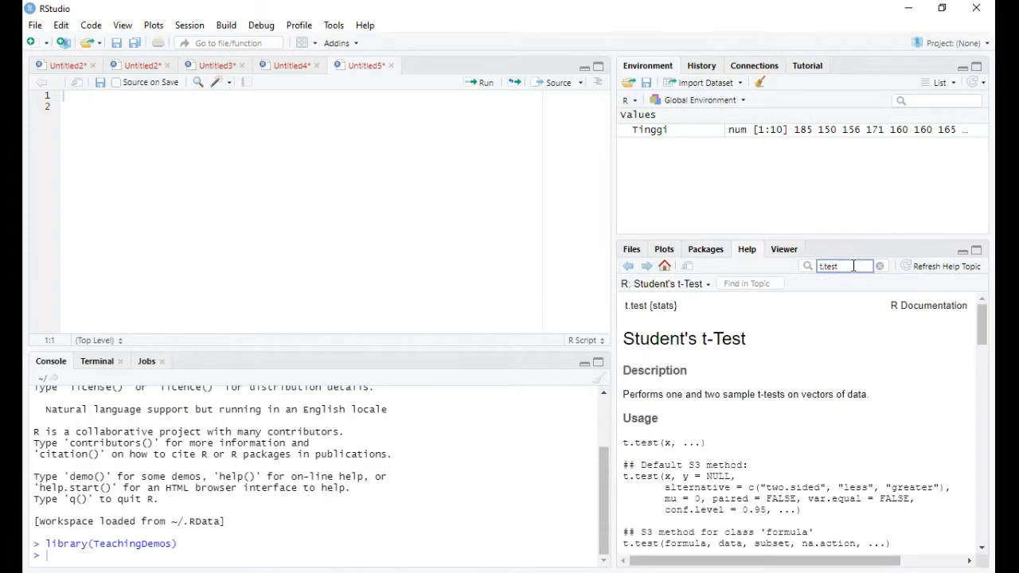
{"action": "key", "text": "BackSpace"}
{"action": "type", "text": "z."}
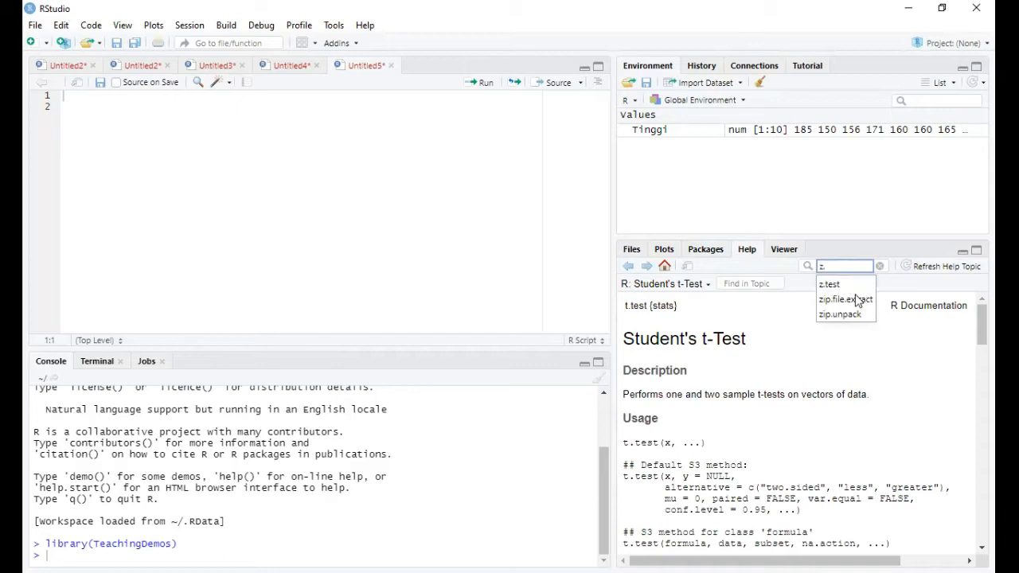
{"action": "left_click", "coordinate": [846, 286]}
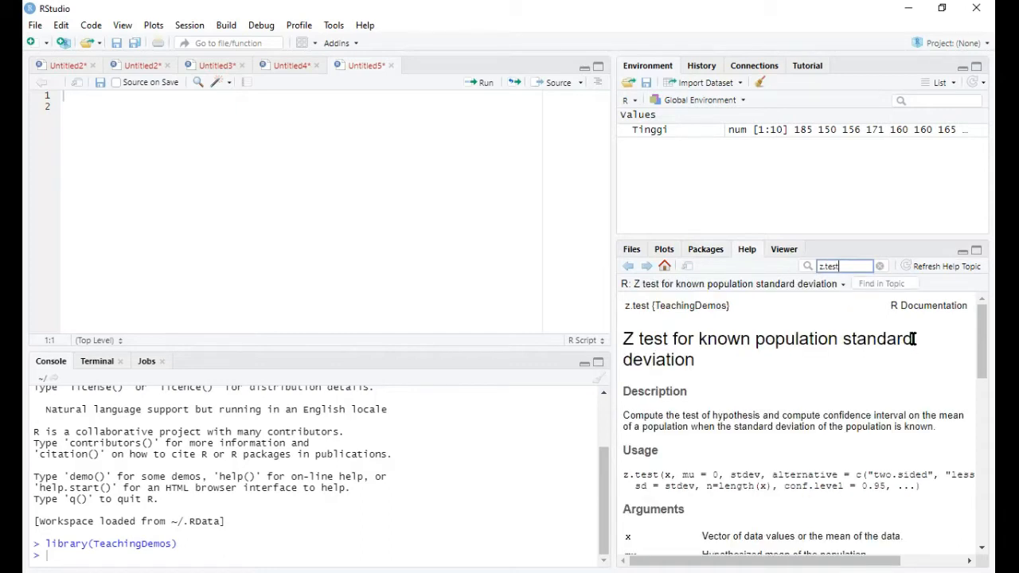
Copy the full z.test usage syntax from its documentation into the start of the empty Untitled5 script
{"action": "left_click_drag", "start_coordinate": [979, 343], "coordinate": [979, 349]}
{"action": "scroll", "coordinate": [731, 363], "scroll_direction": "down", "scroll_amount": 1}
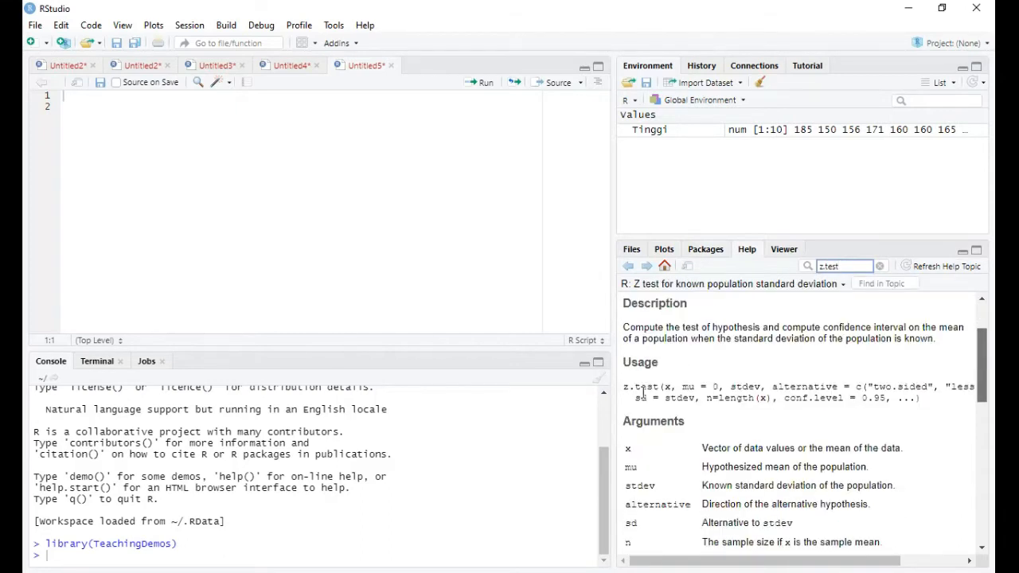
{"action": "left_click_drag", "start_coordinate": [626, 386], "coordinate": [925, 400]}
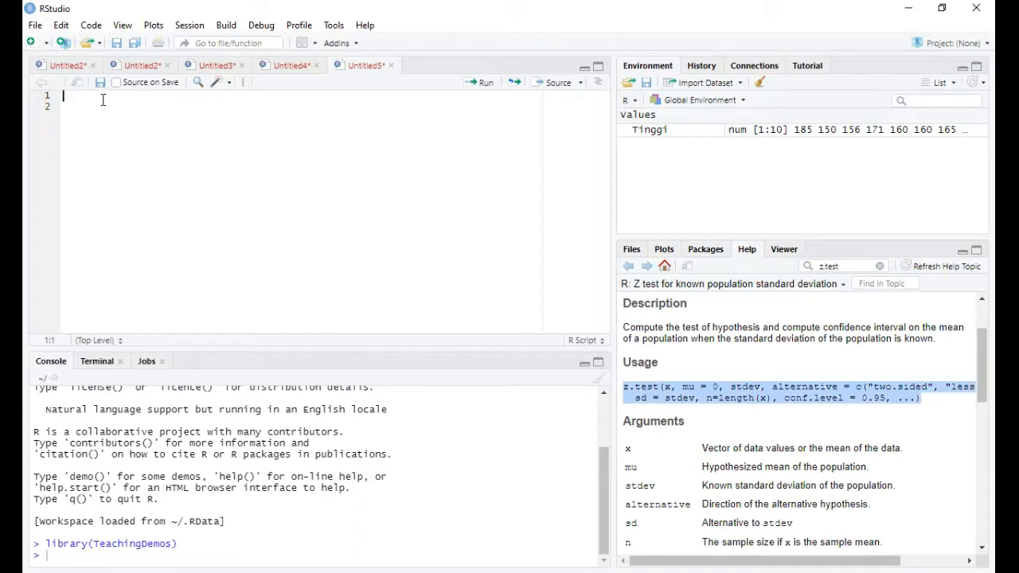
{"action": "key", "text": "ctrl+a"}
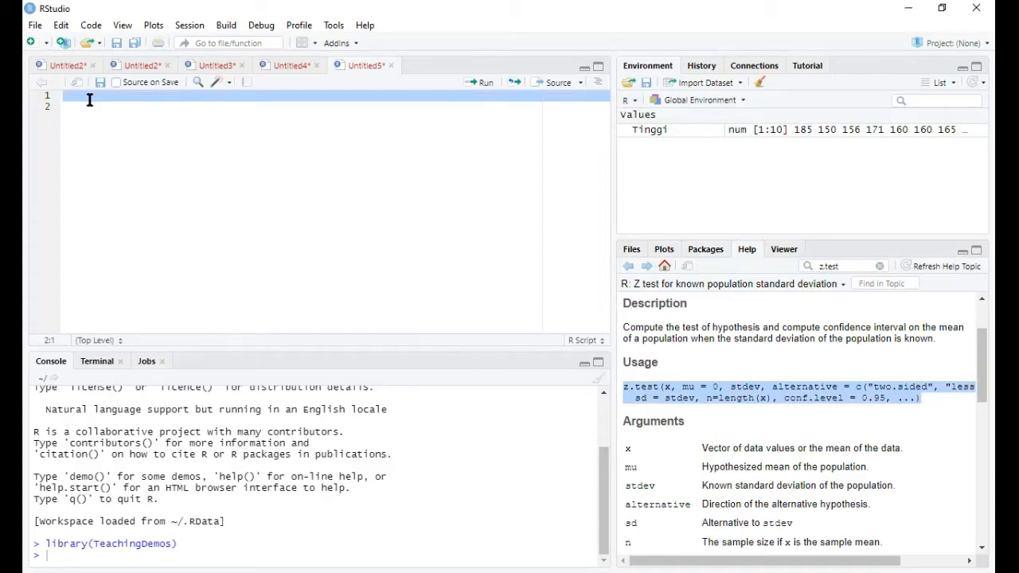
{"action": "key", "text": "BackSpace"}
{"action": "type", "text": "z.test(x, mu = 0, stdev, alternative = c(\"two.sided\", \"less\", \"greater\"),        sd = stdev, n=length(x), conf.level = 0.95, ...)"}
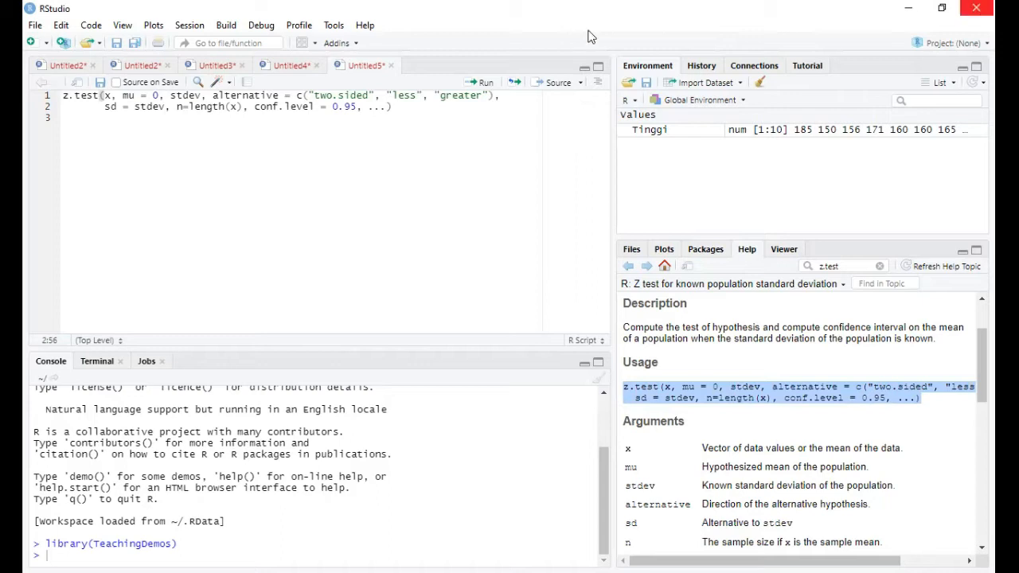
Look through the other open scripts and bring up the one containing the completed z.test call
{"action": "left_click", "coordinate": [280, 69]}
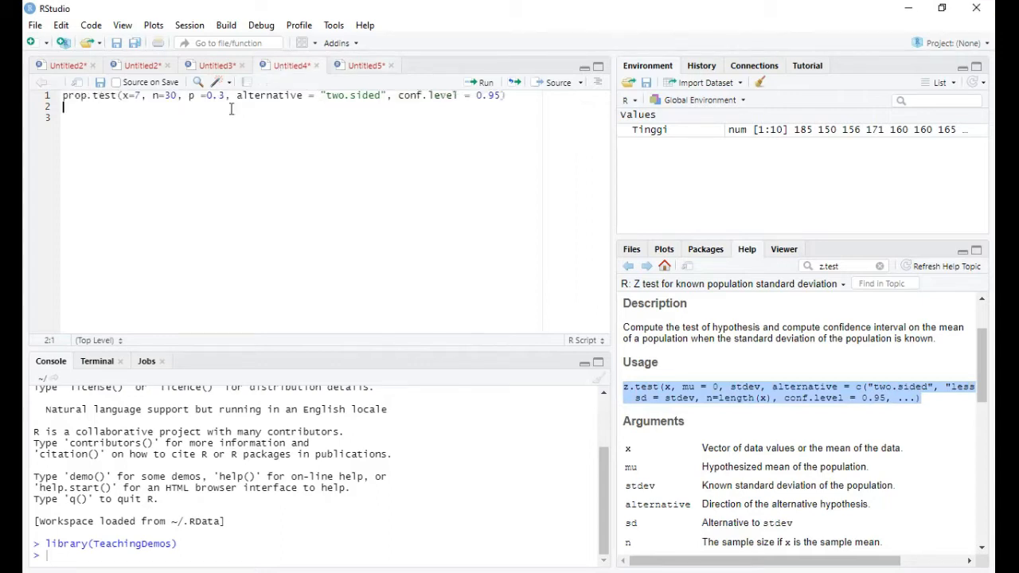
{"action": "left_click", "coordinate": [131, 69]}
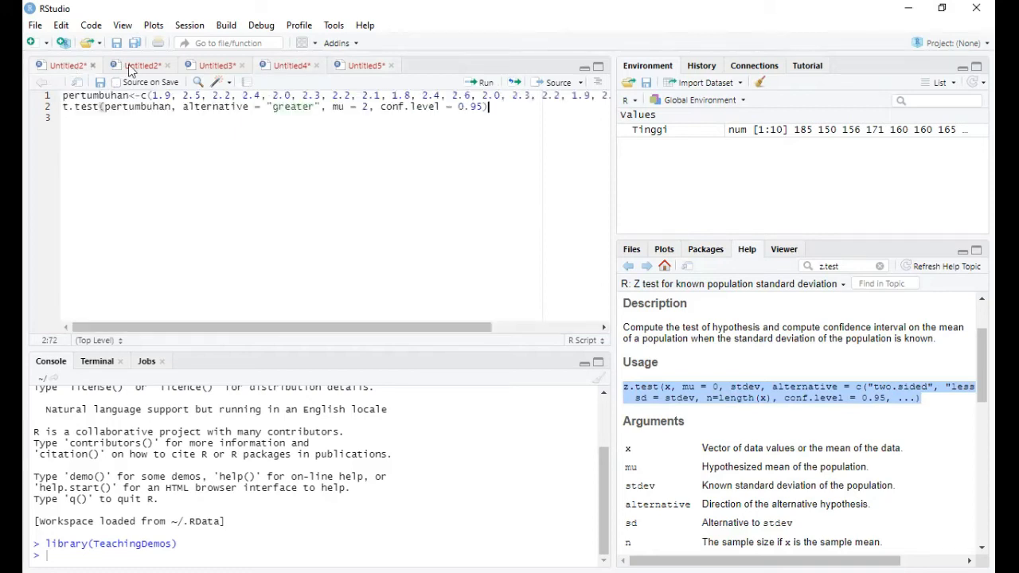
{"action": "left_click", "coordinate": [131, 67]}
{"action": "left_click", "coordinate": [167, 105]}
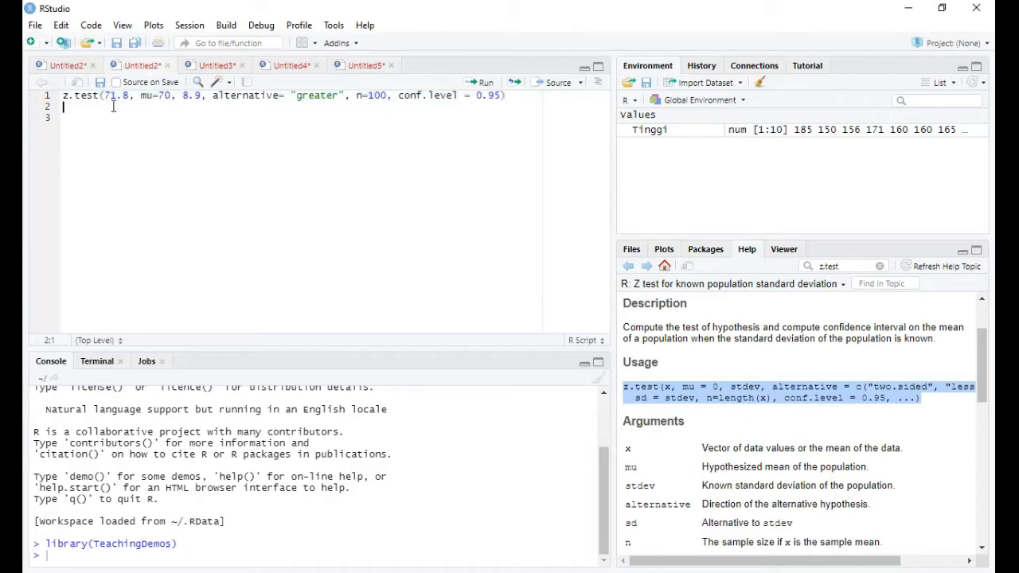
Go through the arguments of the z.test call in the script, from mu to conf.level
{"action": "left_click", "coordinate": [171, 95]}
{"action": "left_click", "coordinate": [201, 96]}
{"action": "left_click", "coordinate": [284, 96]}
{"action": "left_click", "coordinate": [346, 96]}
{"action": "type", "text": ","}
{"action": "left_click", "coordinate": [516, 95]}
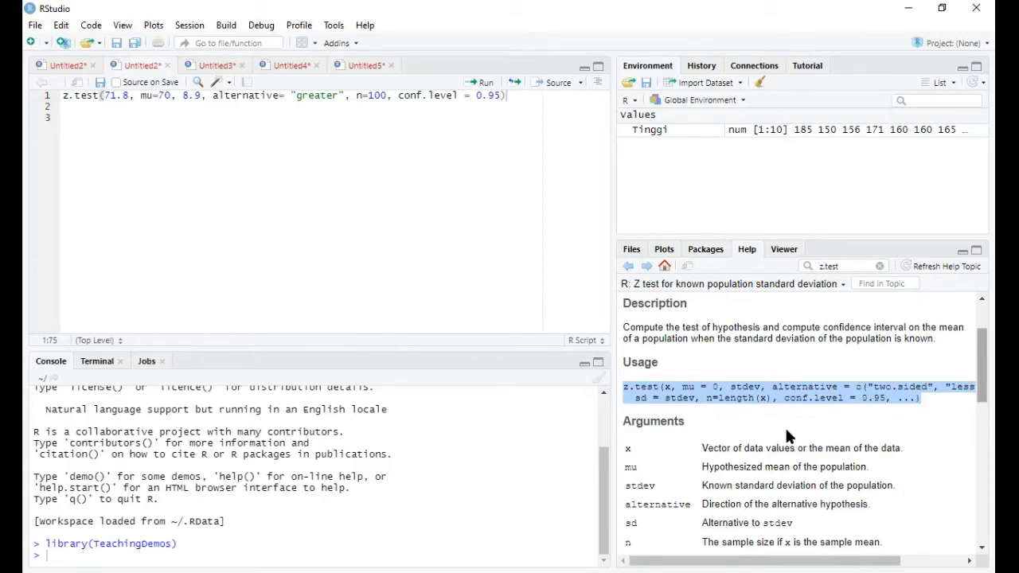
Examine the options for the alternative argument in the z.test usage documentation
{"action": "left_click", "coordinate": [932, 557]}
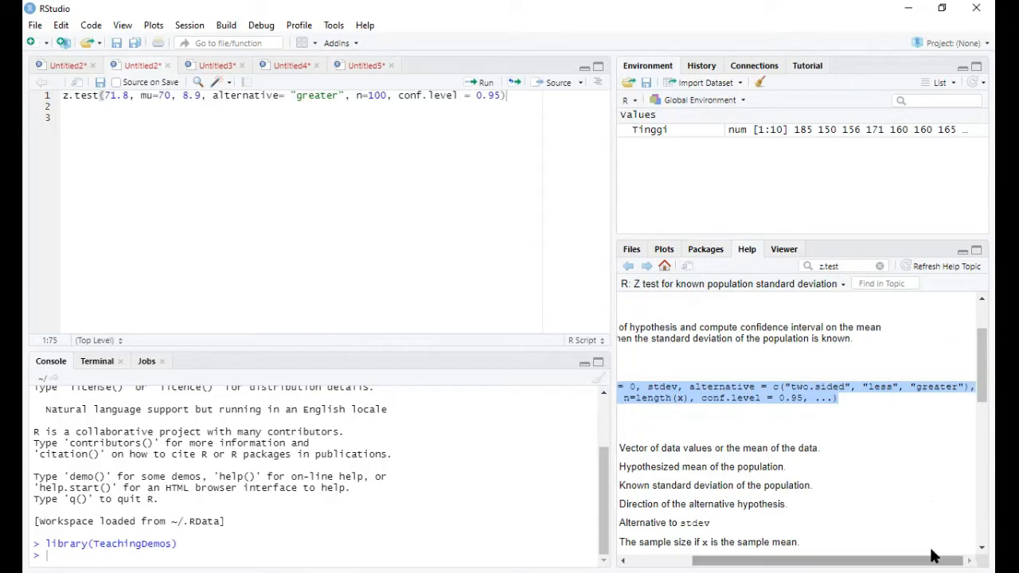
{"action": "right_click", "coordinate": [932, 556]}
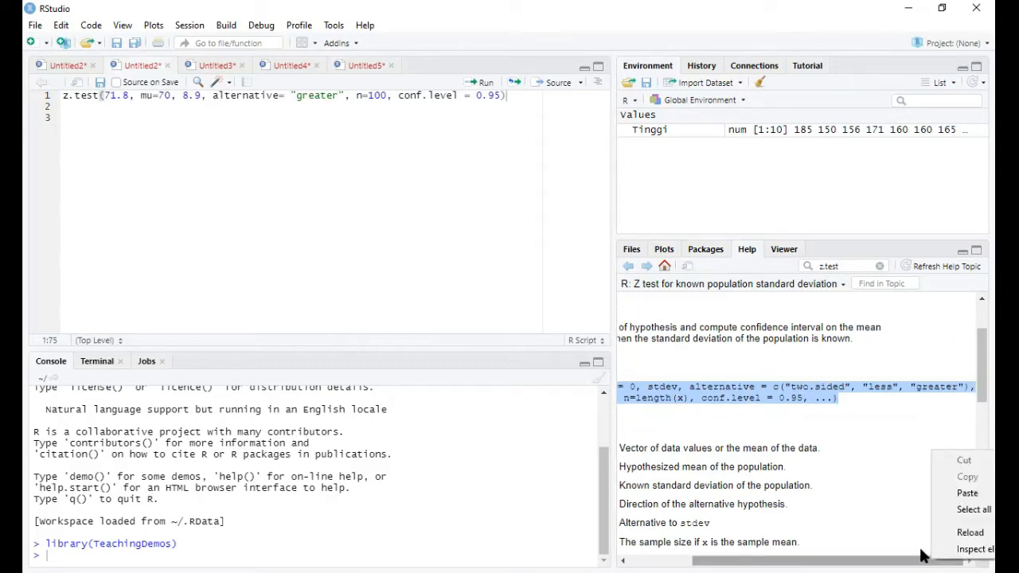
{"action": "left_click", "coordinate": [931, 551]}
{"action": "left_click_drag", "start_coordinate": [932, 556], "coordinate": [899, 556]}
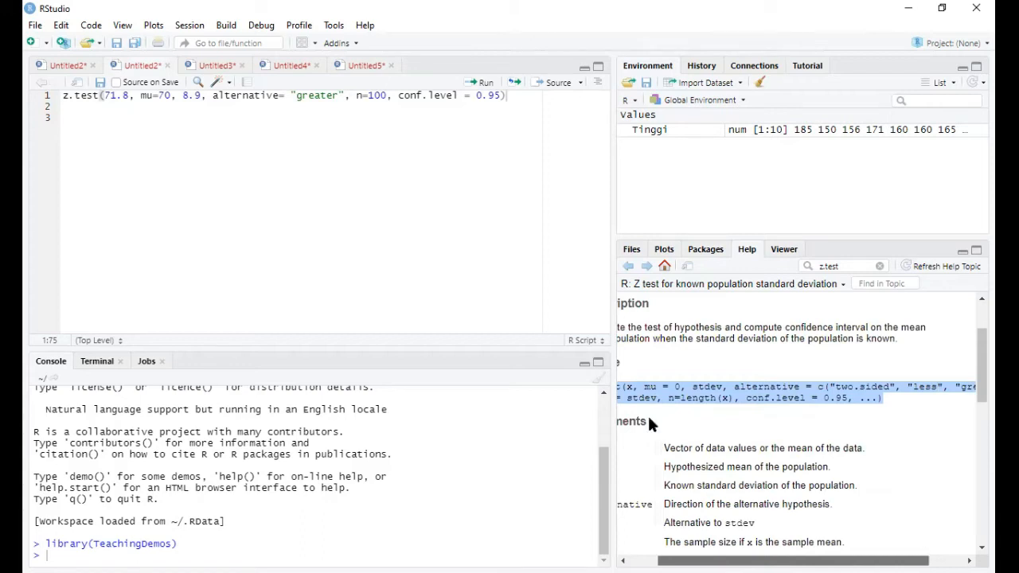
{"action": "scroll", "coordinate": [649, 420], "scroll_direction": "right", "scroll_amount": 1}
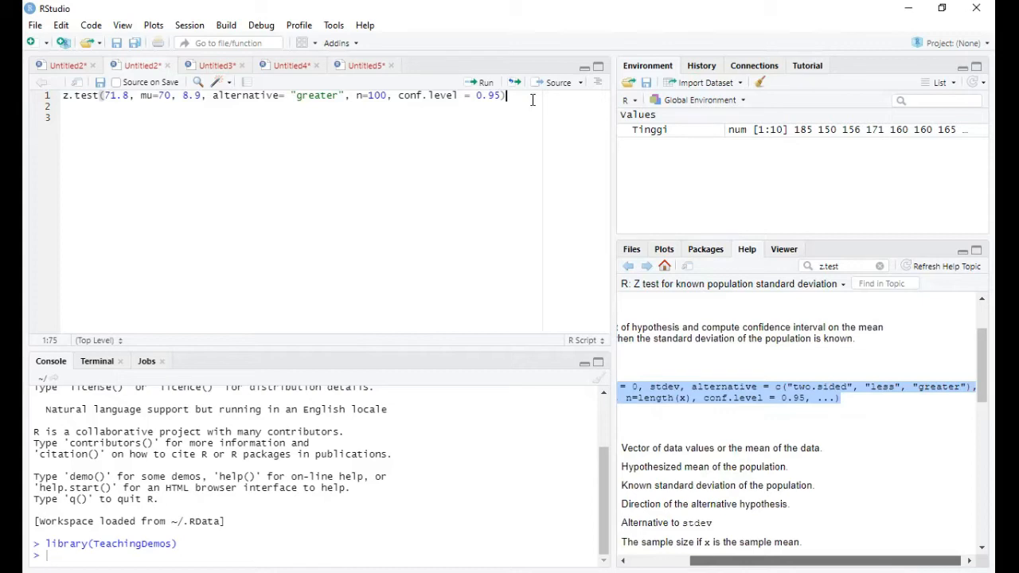
Run the z.test call with mean 71.8, mu=70, standard deviation 8.9, alternative "greater", n=100 and conf.level 0.95, and inspect its output
{"action": "key", "text": "ctrl+Return"}
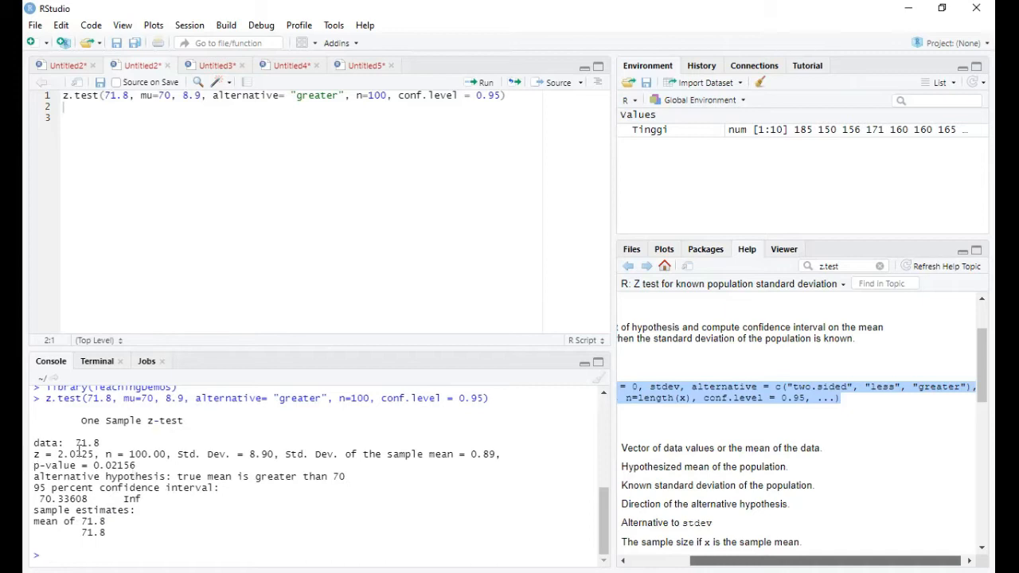
{"action": "left_click_drag", "start_coordinate": [96, 453], "coordinate": [53, 449]}
{"action": "left_click", "coordinate": [120, 538]}
{"action": "left_click_drag", "start_coordinate": [35, 443], "coordinate": [91, 477]}
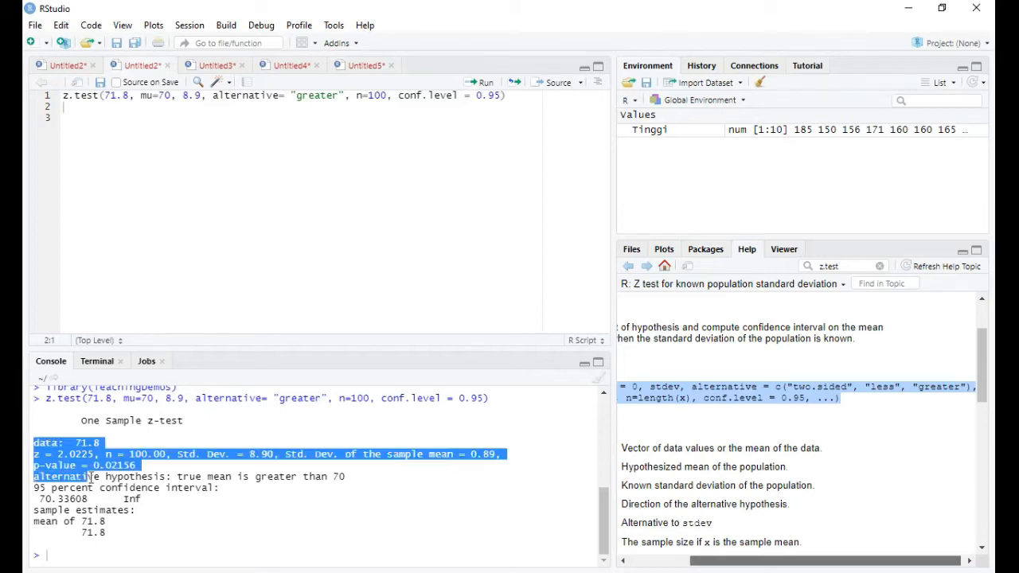
{"action": "left_click", "coordinate": [188, 533]}
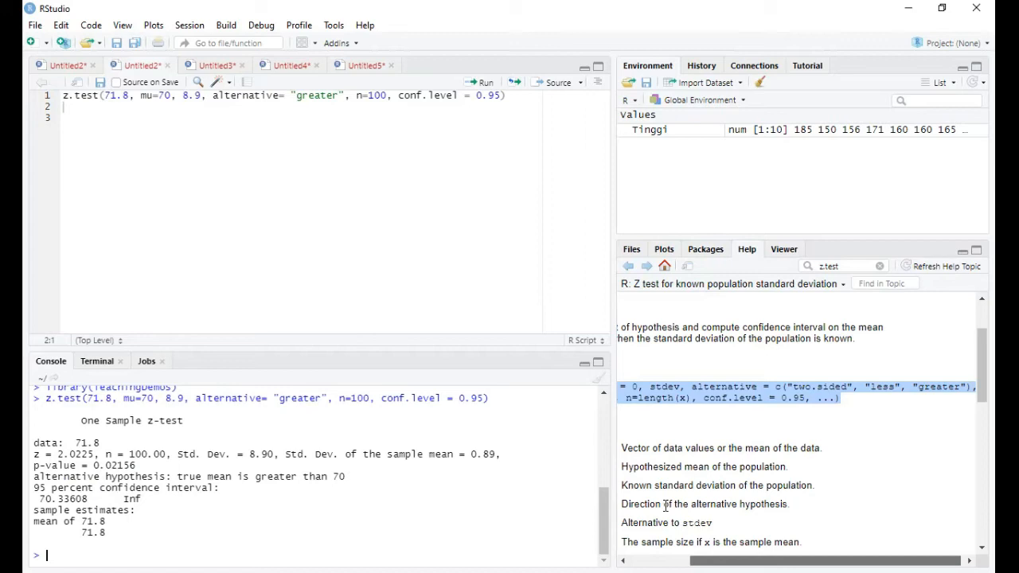
Highlight the p-value in the console output of the z-test
{"action": "key", "text": "alt+Tab"}
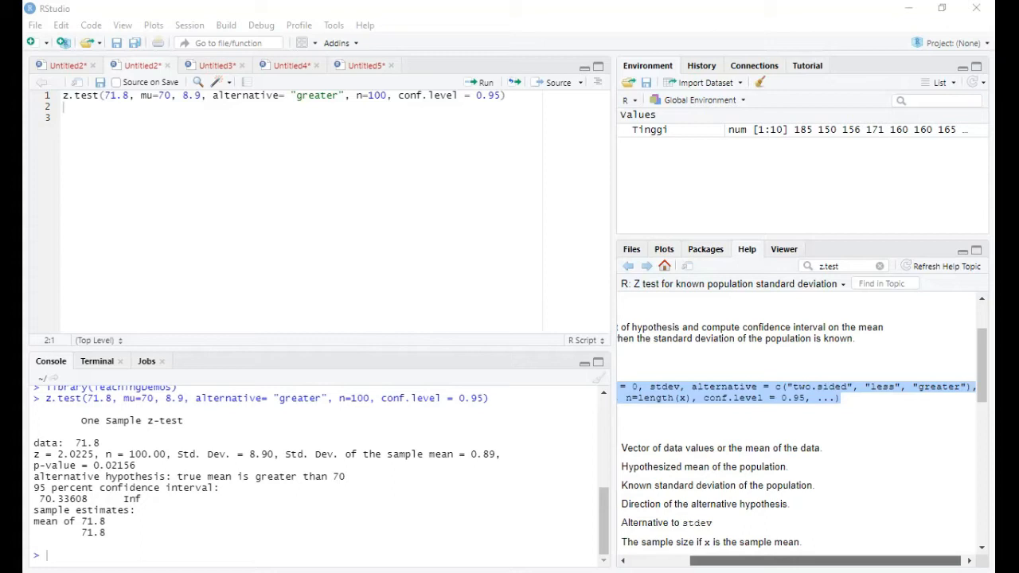
{"action": "left_click", "coordinate": [140, 458]}
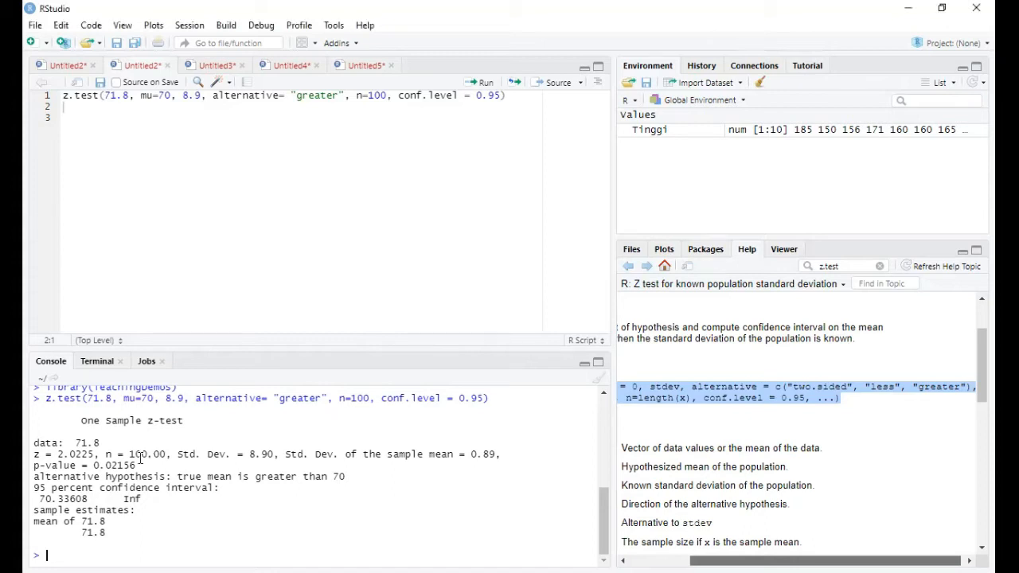
{"action": "double_click", "coordinate": [96, 465]}
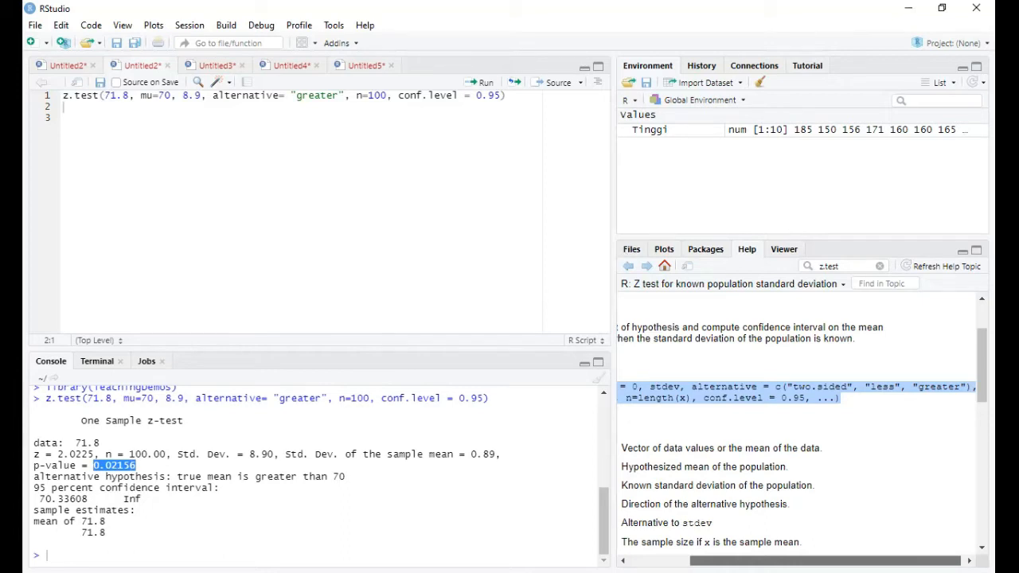
Switch to the CONTOH SOAL PDF in Foxit Reader and read problem 2 with its data table and manual solution
{"action": "key", "text": "alt+Tab"}
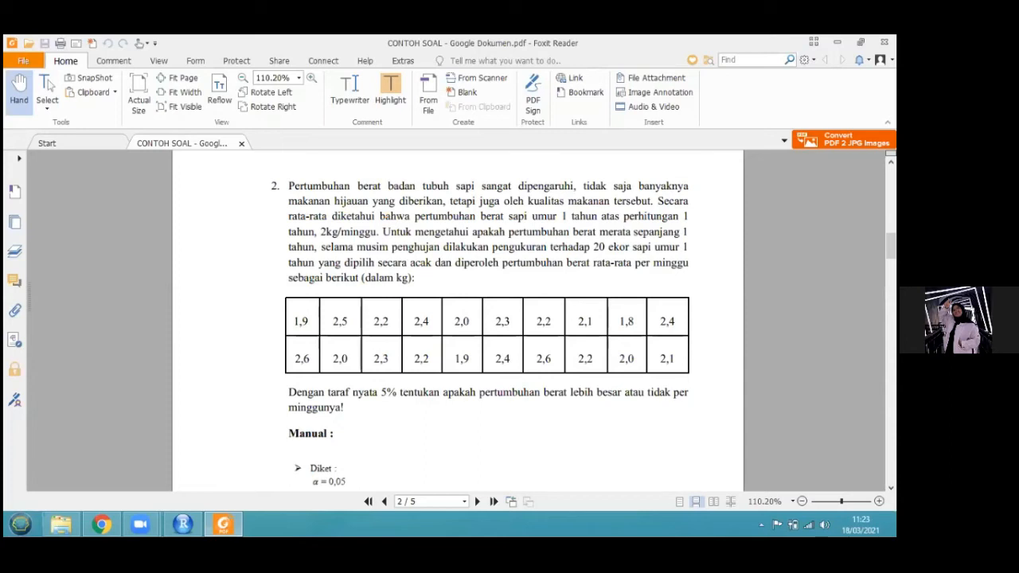
{"action": "scroll", "coordinate": [367, 265], "scroll_direction": "down", "scroll_amount": 1}
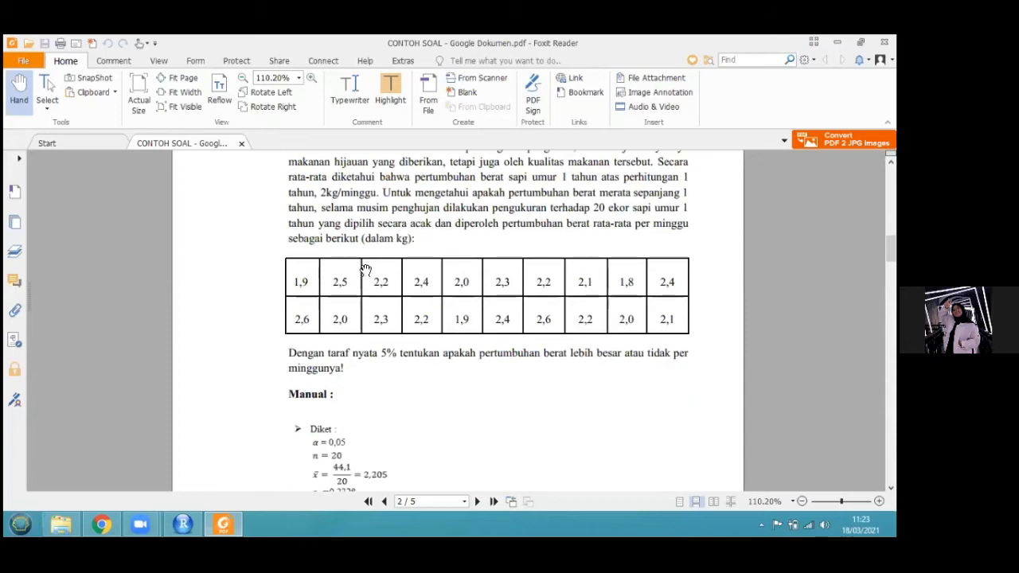
{"action": "scroll", "coordinate": [368, 265], "scroll_direction": "up", "scroll_amount": 1}
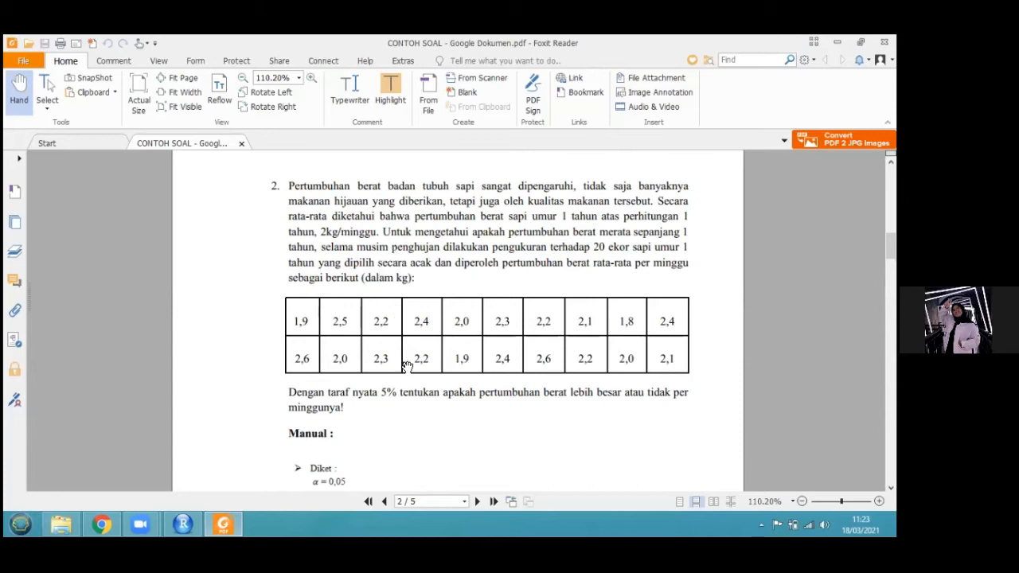
{"action": "left_click_drag", "start_coordinate": [407, 364], "coordinate": [406, 327]}
{"action": "scroll", "coordinate": [406, 326], "scroll_direction": "down", "scroll_amount": 1}
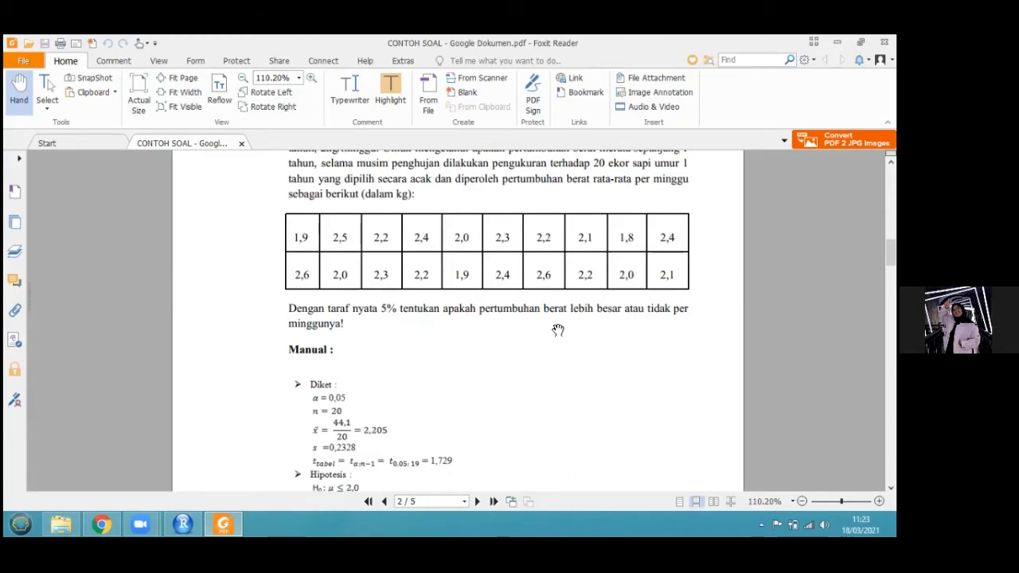
{"action": "scroll", "coordinate": [416, 277], "scroll_direction": "down", "scroll_amount": 1}
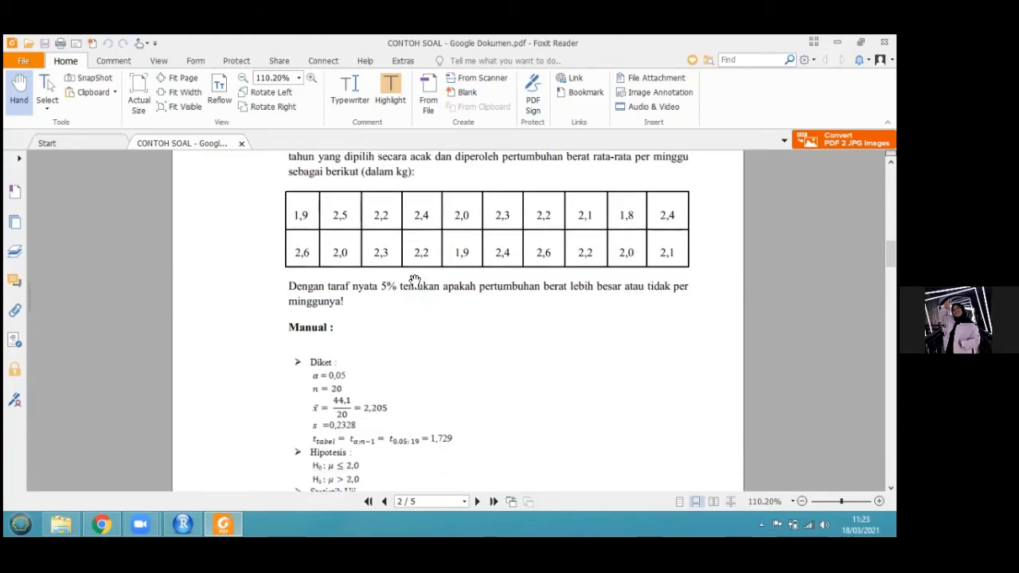
{"action": "left_click_drag", "start_coordinate": [372, 240], "coordinate": [372, 239]}
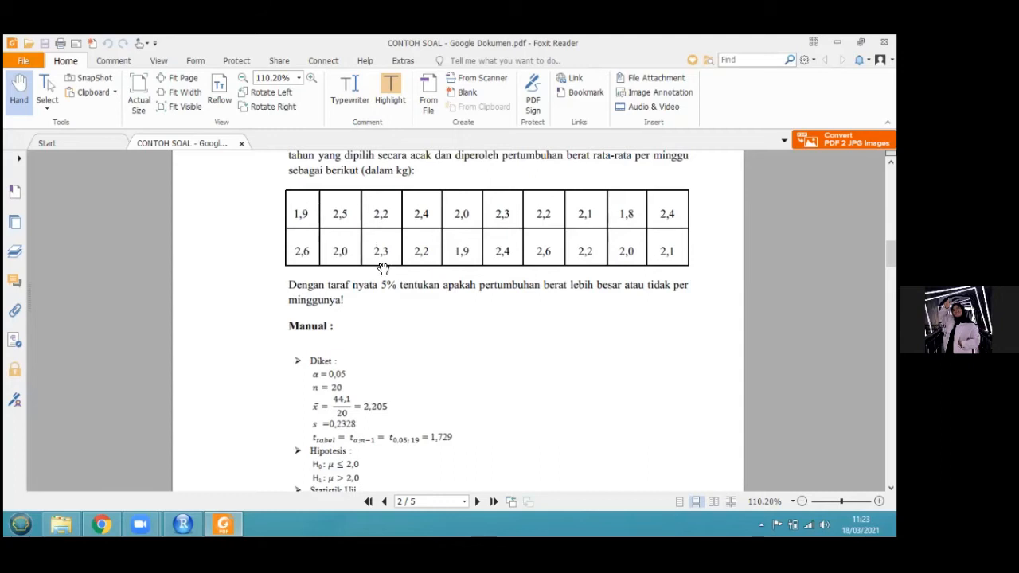
{"action": "left_click_drag", "start_coordinate": [372, 330], "coordinate": [381, 279]}
{"action": "scroll", "coordinate": [381, 278], "scroll_direction": "down", "scroll_amount": 2}
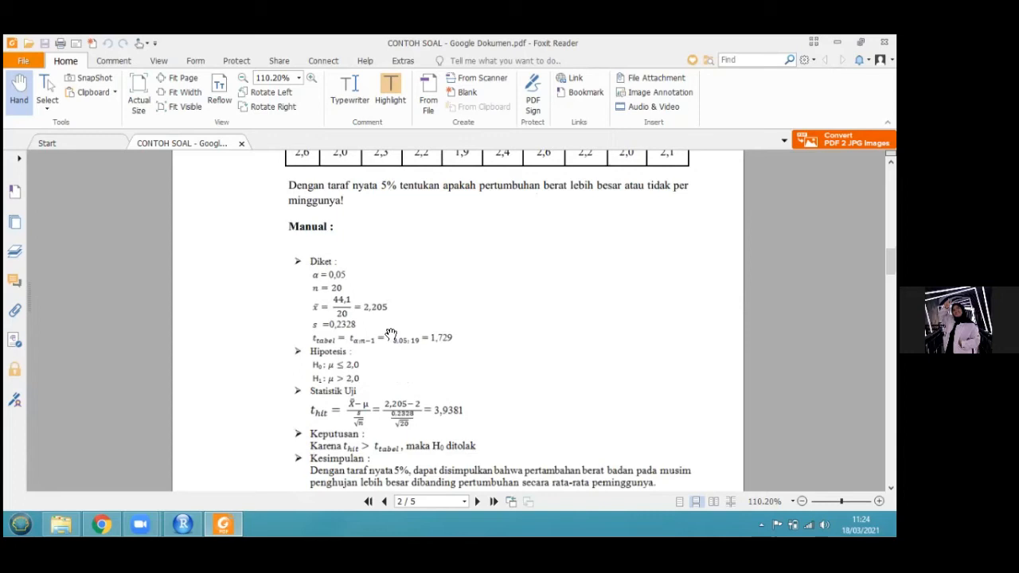
{"action": "scroll", "coordinate": [390, 341], "scroll_direction": "up", "scroll_amount": 1}
{"action": "scroll", "coordinate": [304, 376], "scroll_direction": "up", "scroll_amount": 3}
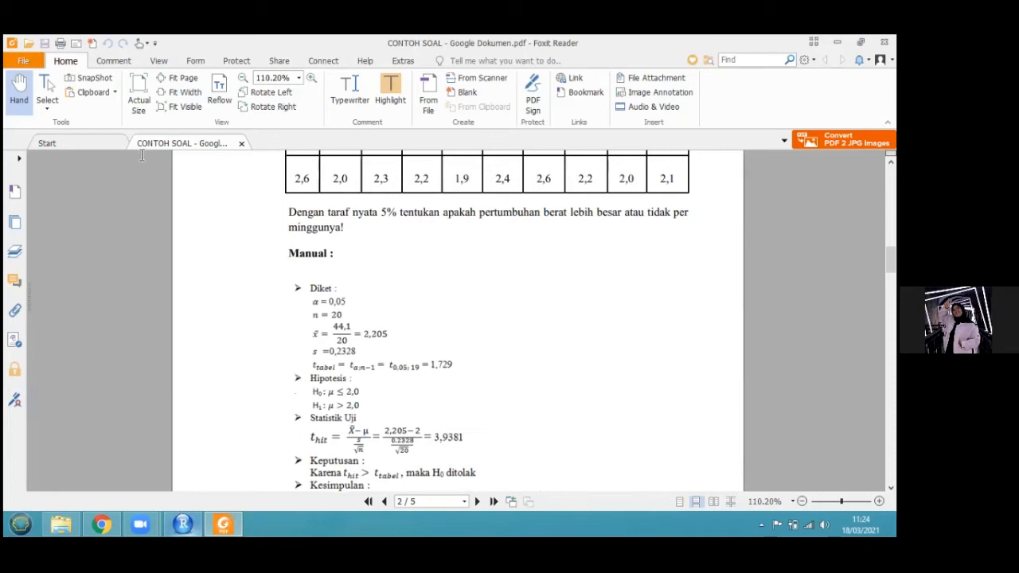
Switch back to RStudio, open the t.test documentation and examine its usage section
{"action": "left_click", "coordinate": [182, 522]}
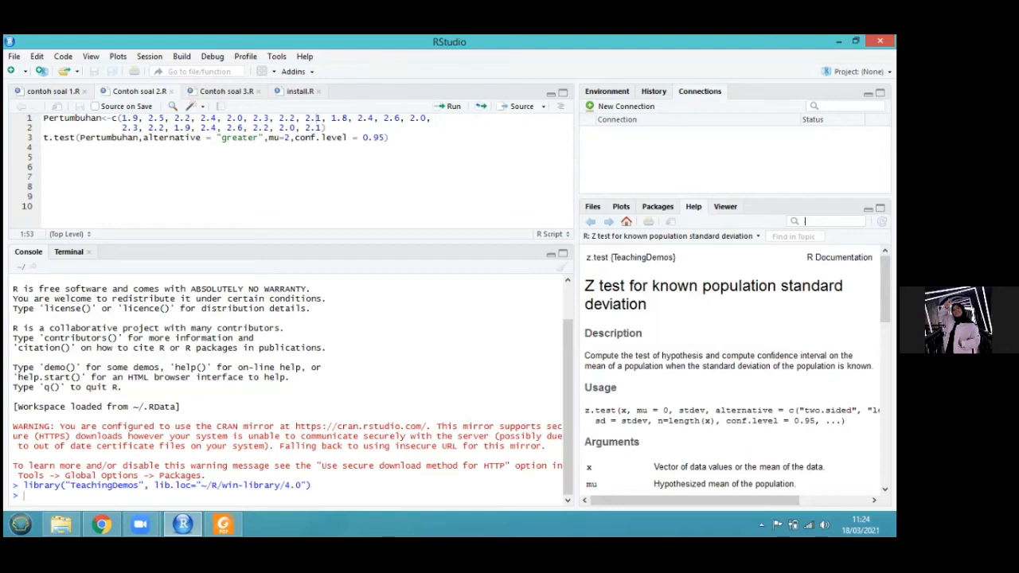
{"action": "type", "text": "t.test"}
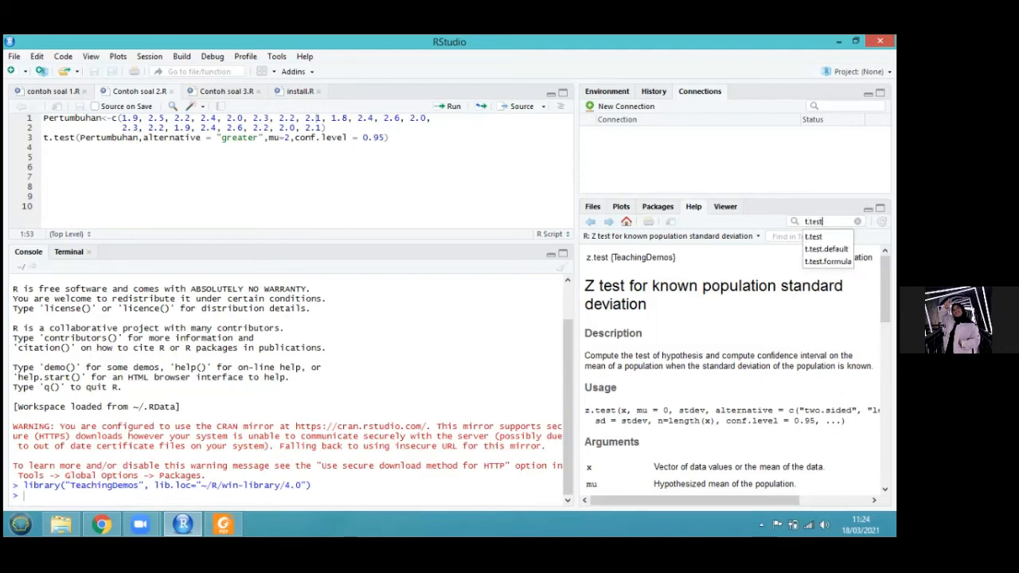
{"action": "key", "text": "Return"}
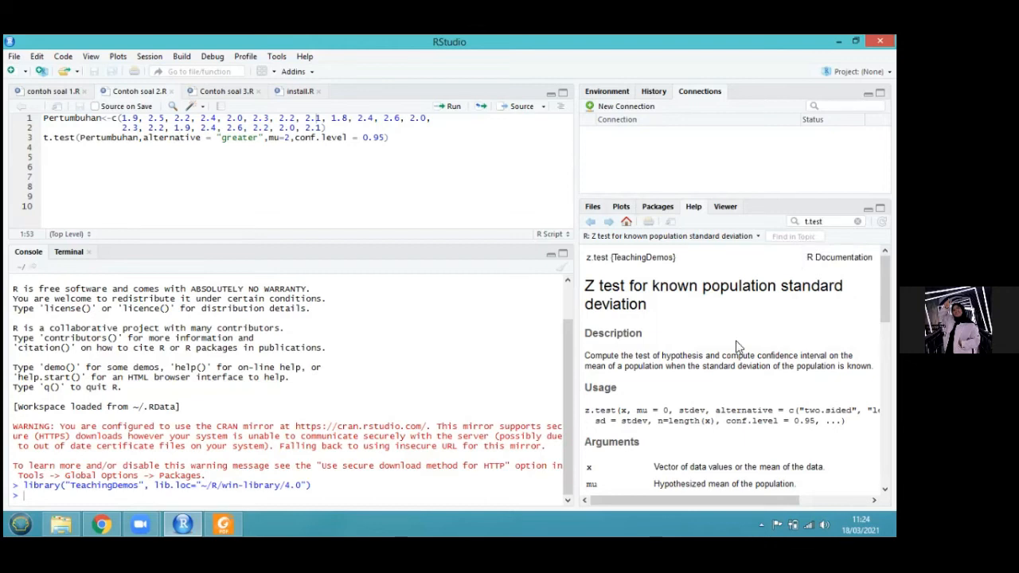
{"action": "key", "text": "Return"}
{"action": "left_click_drag", "start_coordinate": [586, 374], "coordinate": [710, 384]}
{"action": "left_click_drag", "start_coordinate": [749, 404], "coordinate": [752, 406]}
{"action": "left_click", "coordinate": [538, 380]}
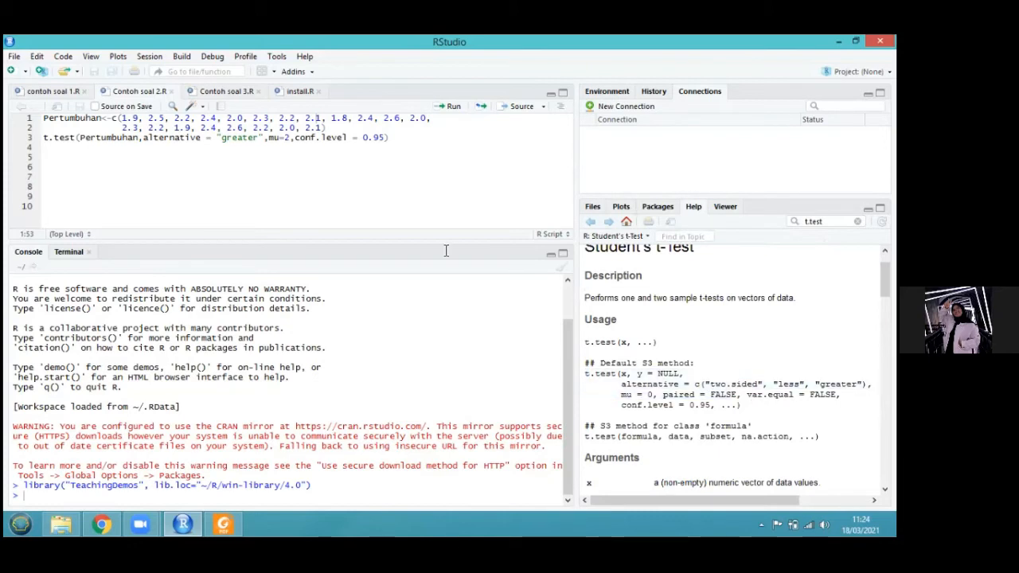
Check the Pertumbuhan variable name in the script against problem 2 in the PDF, and return to RStudio
{"action": "left_click", "coordinate": [50, 118]}
{"action": "double_click", "coordinate": [99, 121]}
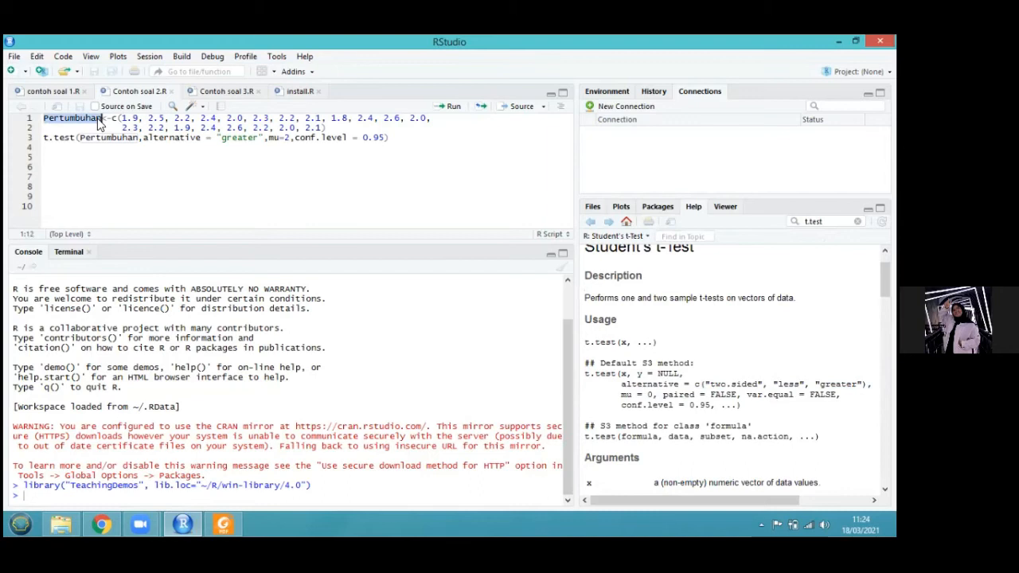
{"action": "left_click", "coordinate": [102, 121]}
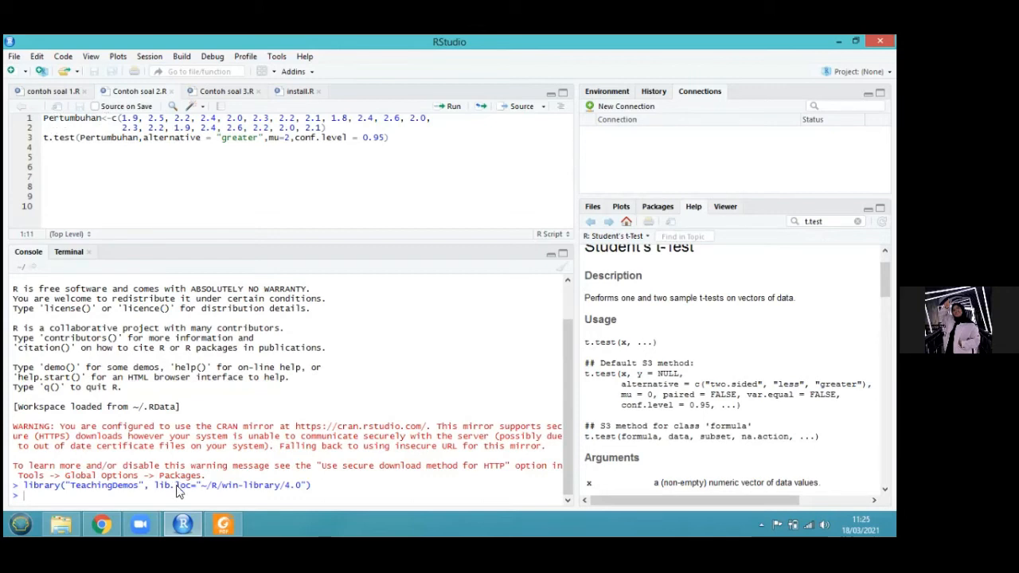
{"action": "left_click", "coordinate": [221, 523]}
{"action": "scroll", "coordinate": [494, 261], "scroll_direction": "up", "scroll_amount": 1}
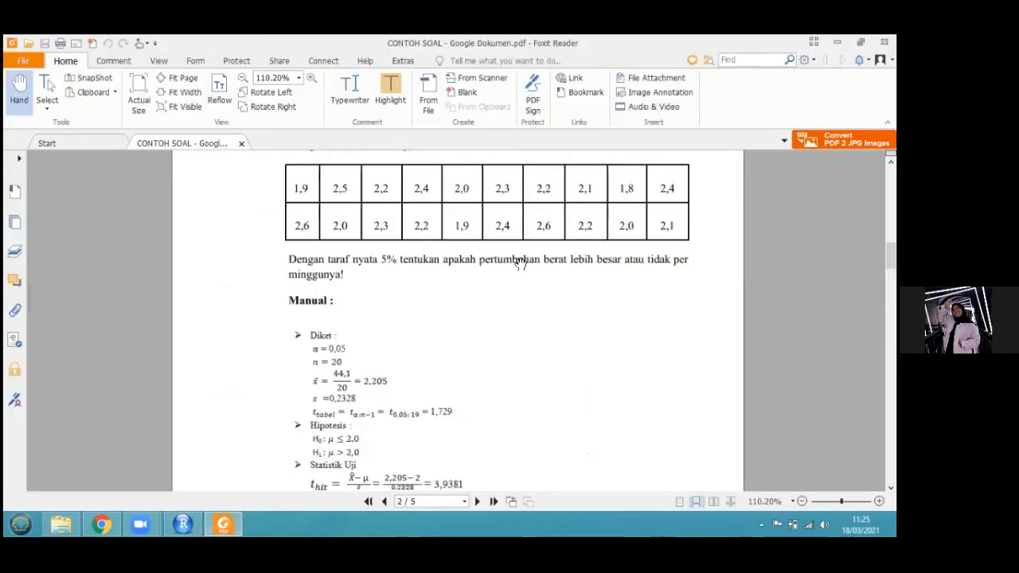
{"action": "left_click", "coordinate": [182, 523]}
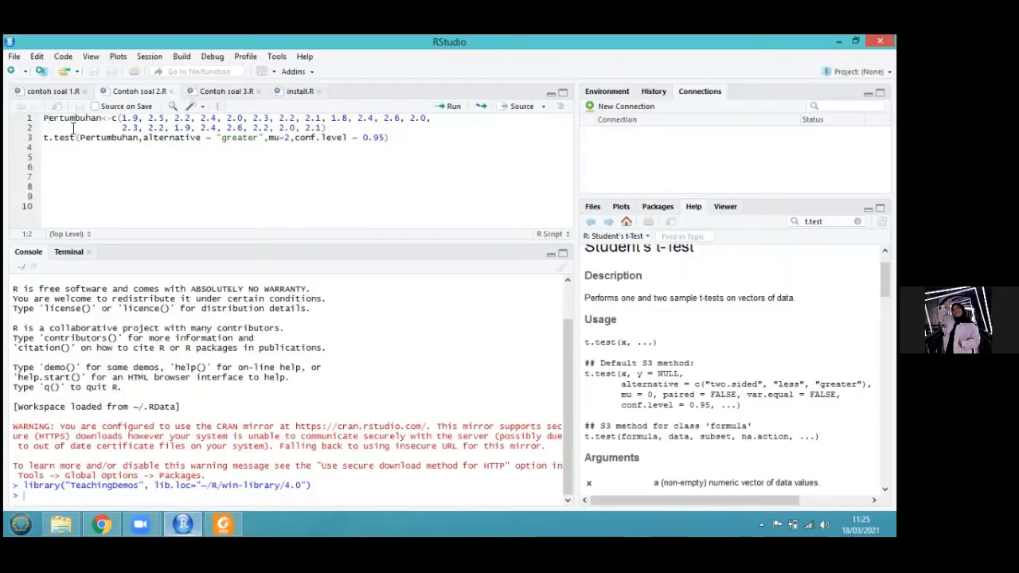
Go through the data values in the Contoh soal 2.R script and run the Pertumbuhan vector assignment
{"action": "left_click", "coordinate": [113, 117]}
{"action": "left_click", "coordinate": [143, 119]}
{"action": "left_click", "coordinate": [128, 119]}
{"action": "left_click", "coordinate": [156, 120]}
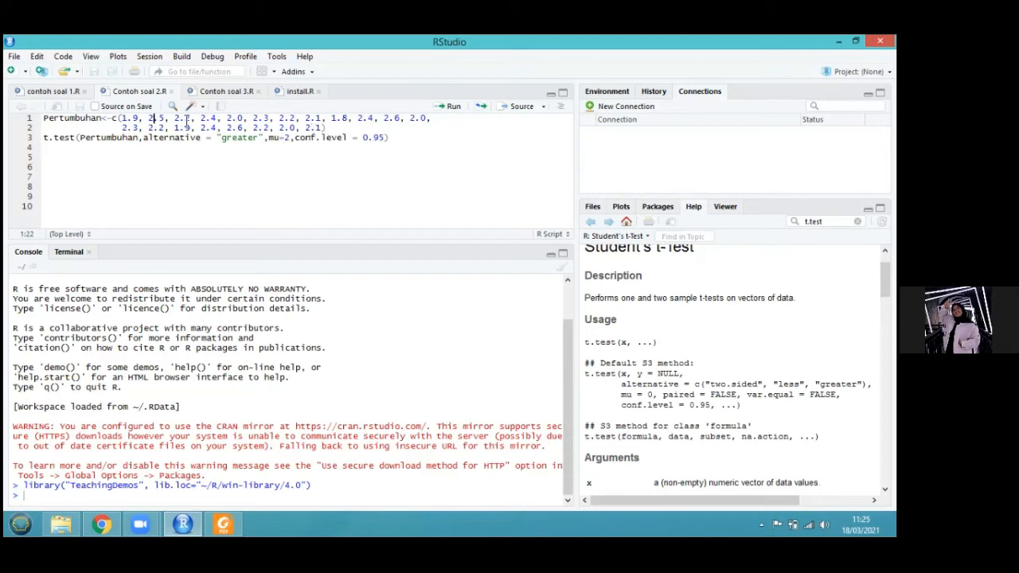
{"action": "left_click", "coordinate": [358, 118]}
{"action": "key", "text": "ctrl+Return"}
{"action": "left_click_drag", "start_coordinate": [107, 475], "coordinate": [128, 475]}
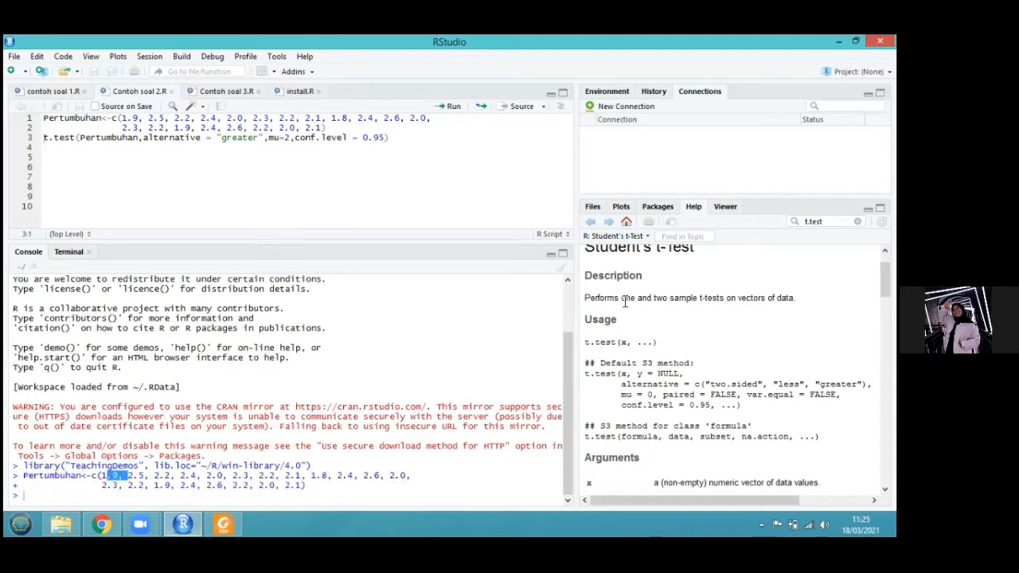
Compare the Pertumbuhan argument in the t.test call with the x argument in the t.test documentation
{"action": "scroll", "coordinate": [624, 301], "scroll_direction": "down", "scroll_amount": 1}
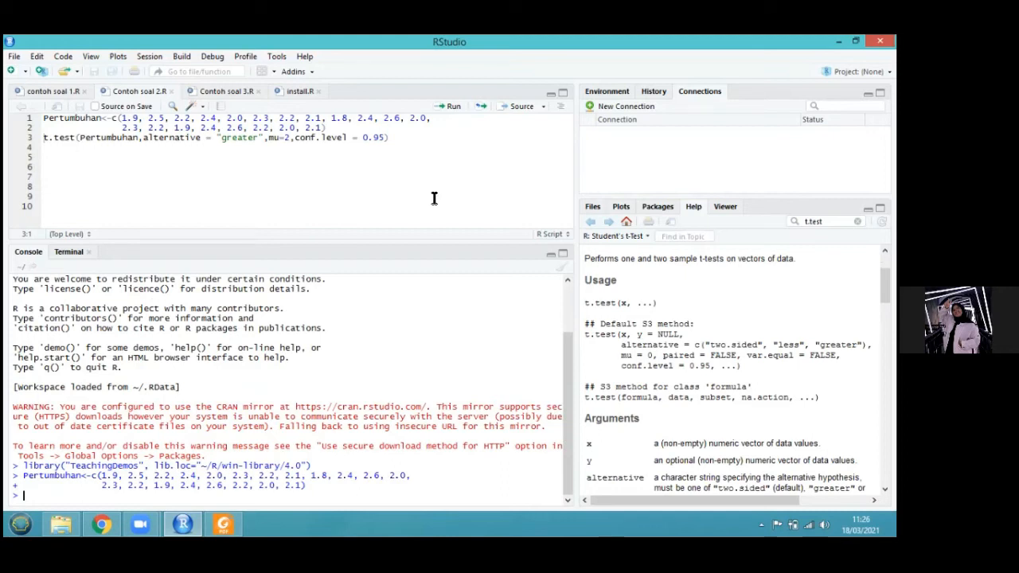
{"action": "left_click", "coordinate": [83, 139]}
{"action": "left_click", "coordinate": [138, 138]}
{"action": "left_click", "coordinate": [80, 138]}
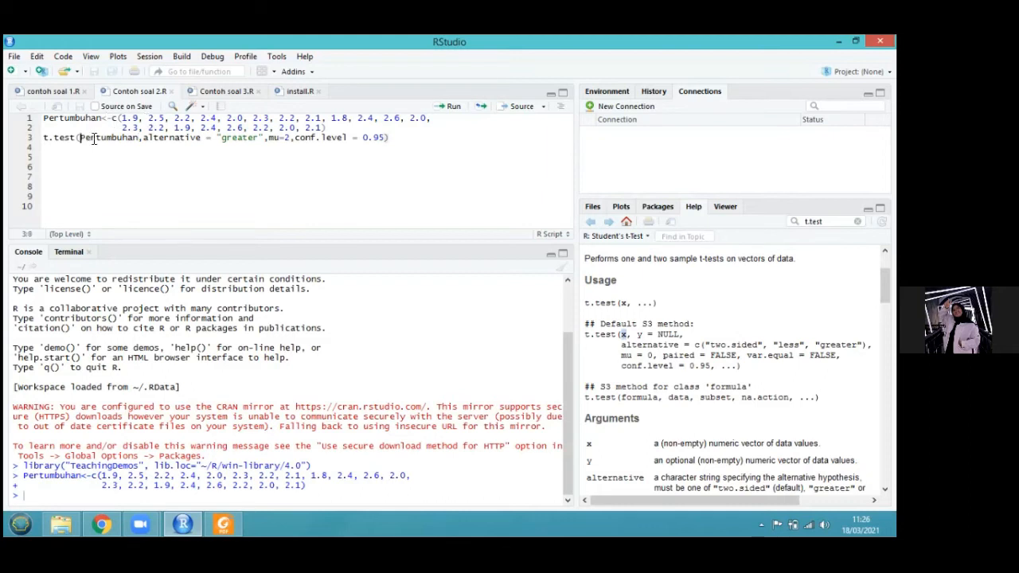
{"action": "left_click", "coordinate": [137, 138]}
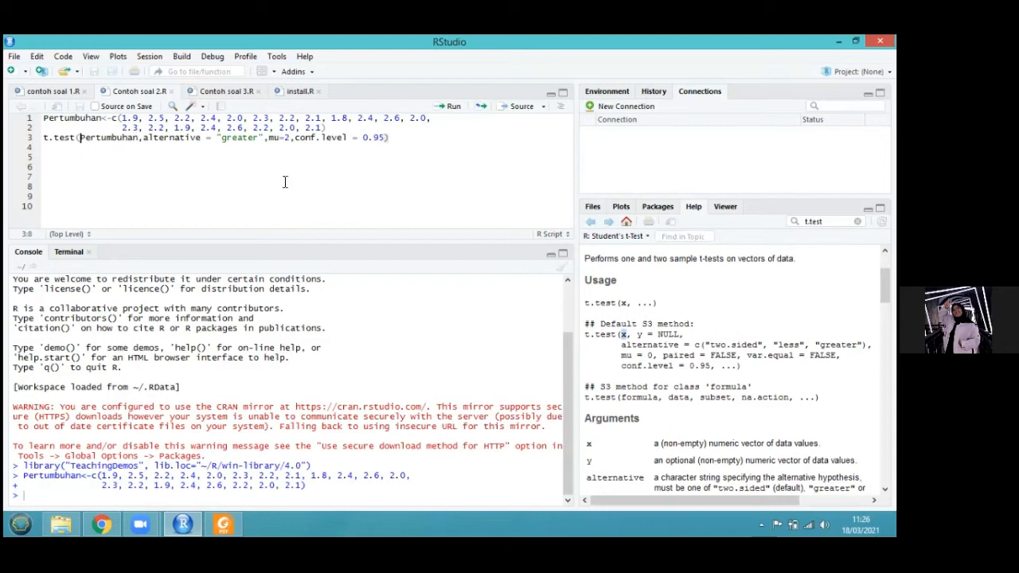
{"action": "left_click", "coordinate": [651, 334]}
Check the hypotheses in the manual solution of problem 2 in the PDF and return to RStudio
{"action": "left_click", "coordinate": [223, 522]}
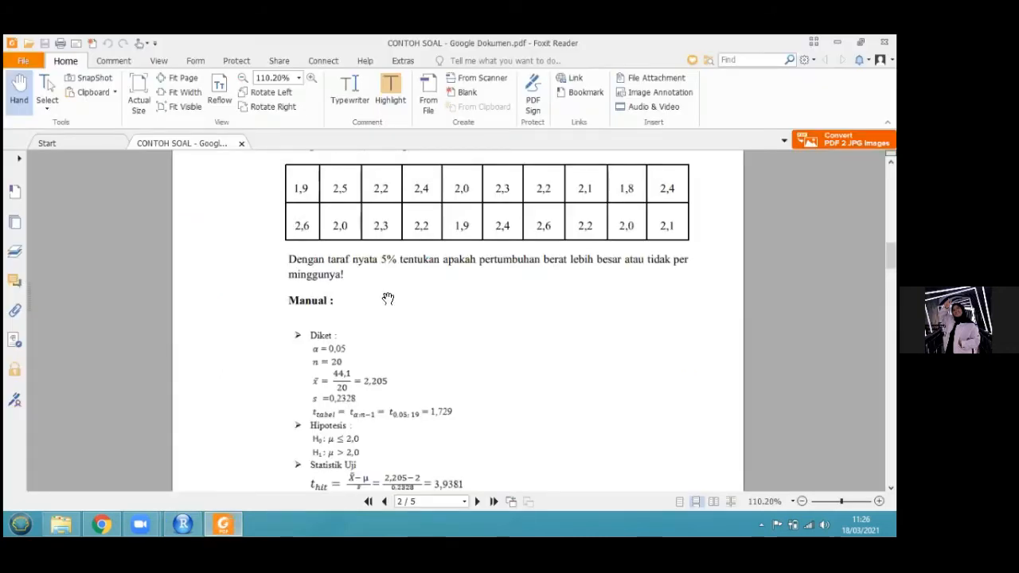
{"action": "scroll", "coordinate": [388, 299], "scroll_direction": "down", "scroll_amount": 3}
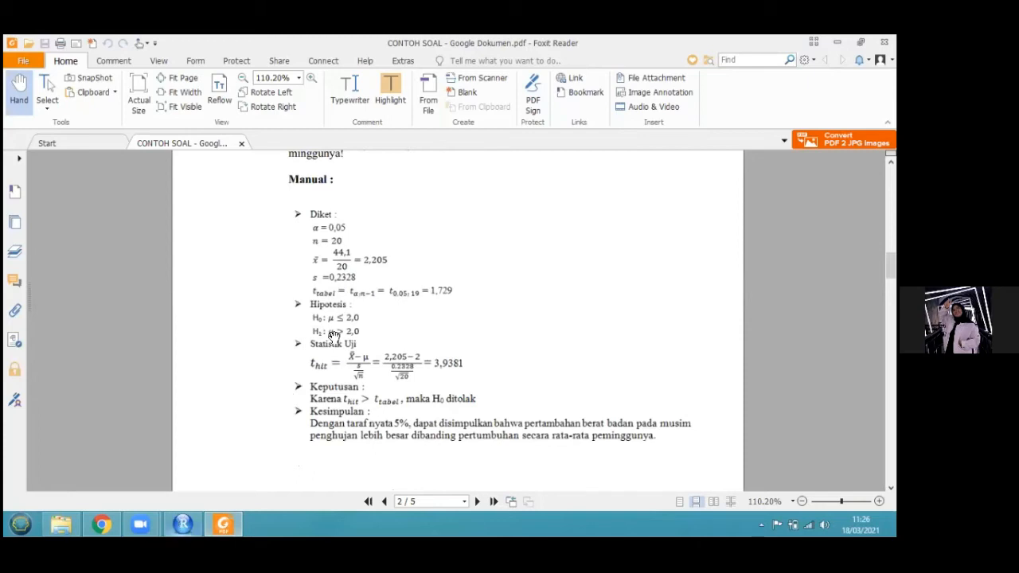
{"action": "left_click", "coordinate": [191, 522]}
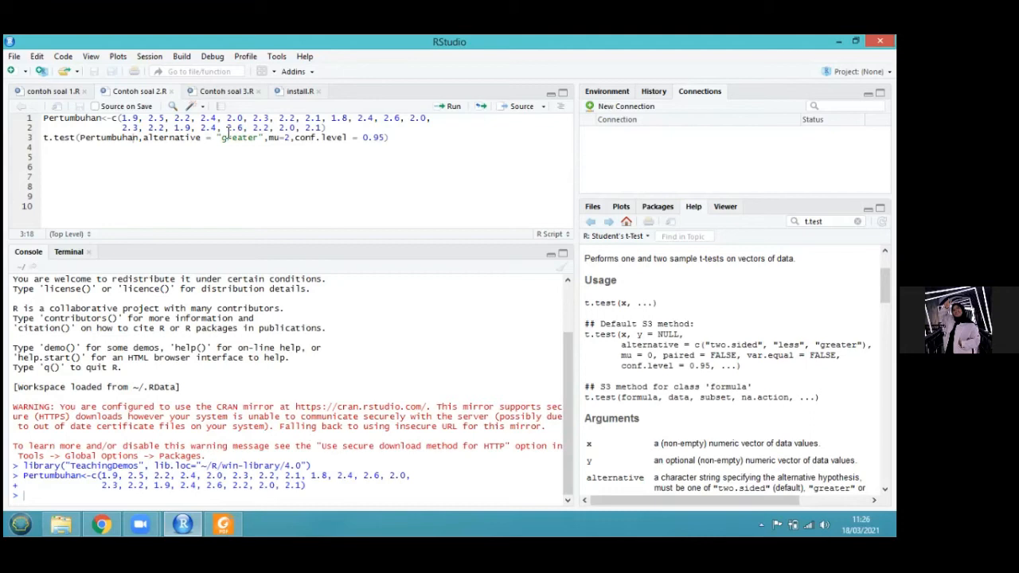
Examine the alternative = "greater" argument in the t.test call on line 3 of the script
{"action": "left_click", "coordinate": [260, 136]}
{"action": "left_click", "coordinate": [220, 137]}
{"action": "left_click", "coordinate": [265, 137]}
Compare the mu argument in the t.test documentation and script with the hypotheses of problem 2 in the PDF, returning to RStudio
{"action": "left_click_drag", "start_coordinate": [619, 355], "coordinate": [654, 360]}
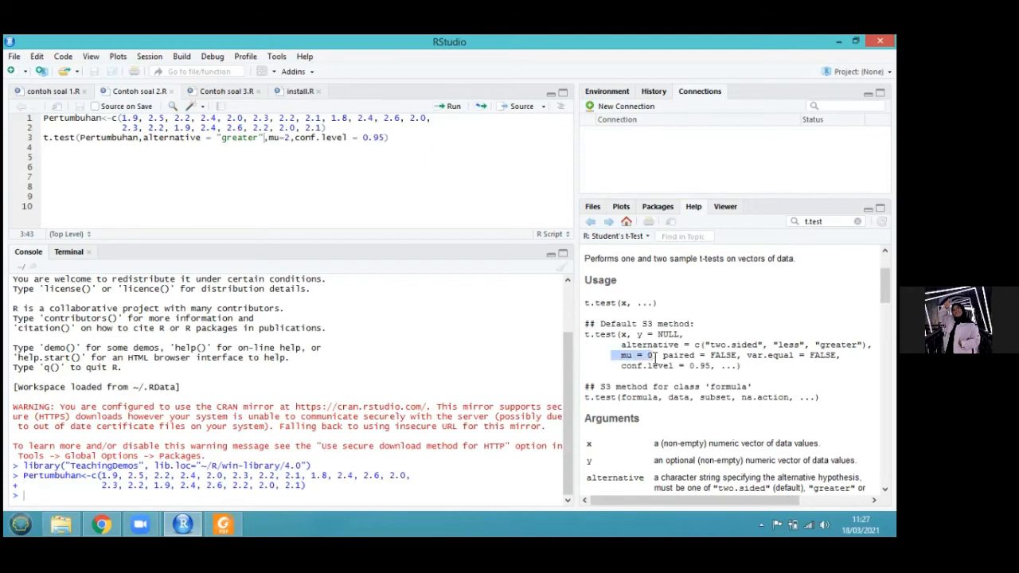
{"action": "left_click", "coordinate": [89, 417]}
{"action": "left_click", "coordinate": [230, 513]}
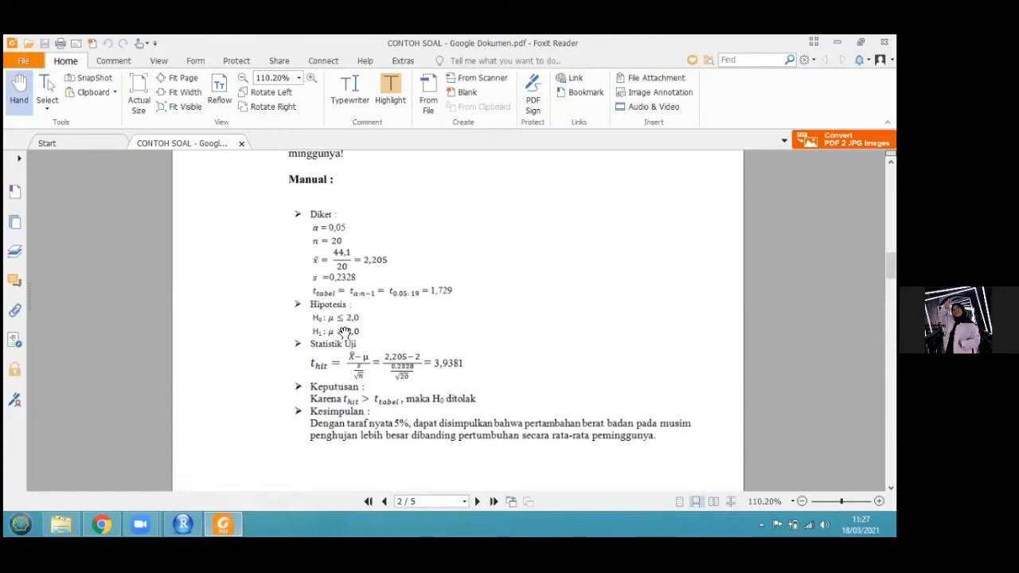
{"action": "left_click", "coordinate": [198, 516]}
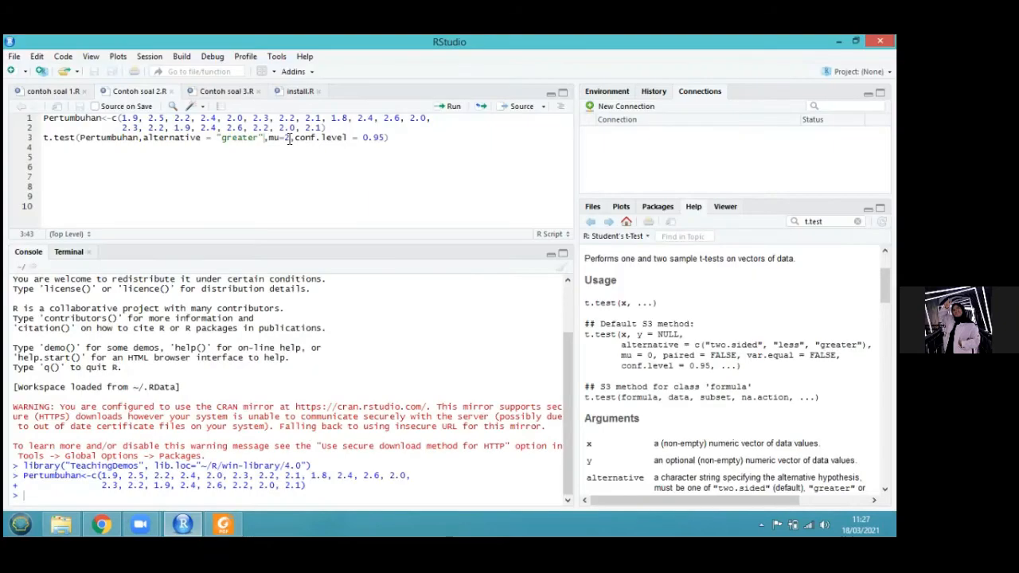
{"action": "left_click", "coordinate": [291, 138]}
Review the paired, var.equal and conf.level arguments in the Usage section of the t.test documentation
{"action": "left_click_drag", "start_coordinate": [662, 356], "coordinate": [752, 356]}
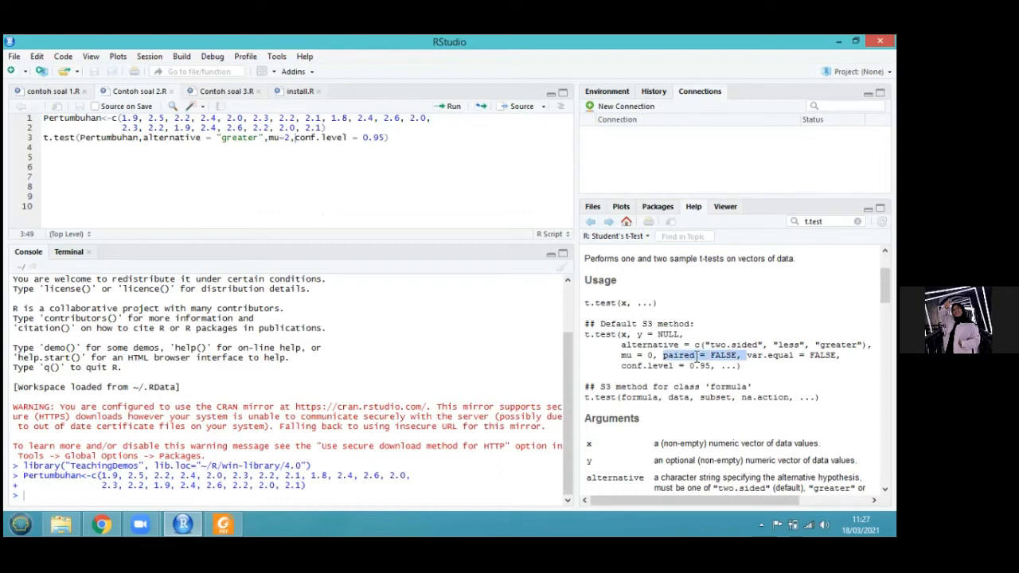
{"action": "left_click", "coordinate": [696, 356]}
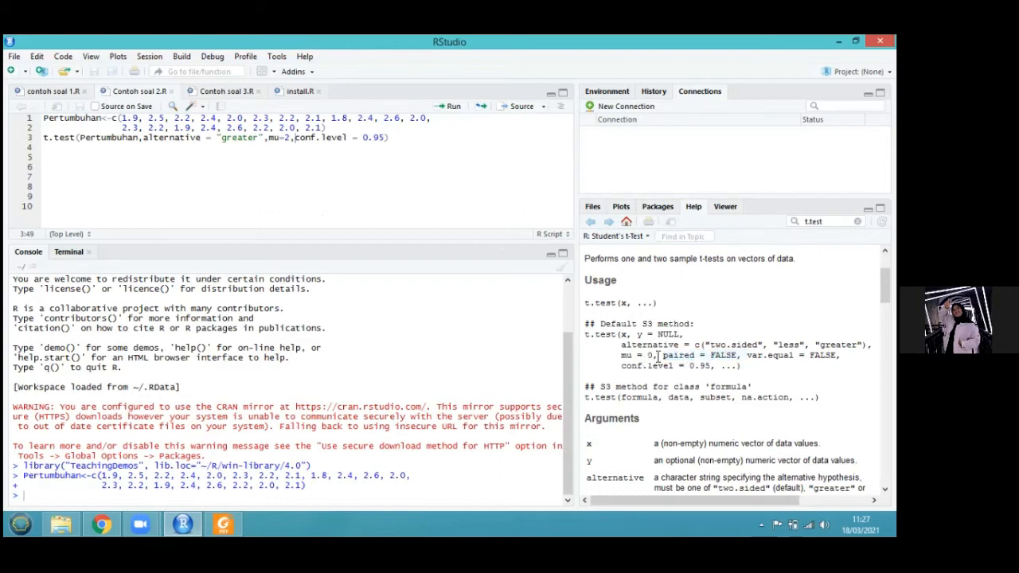
{"action": "left_click_drag", "start_coordinate": [663, 355], "coordinate": [837, 356]}
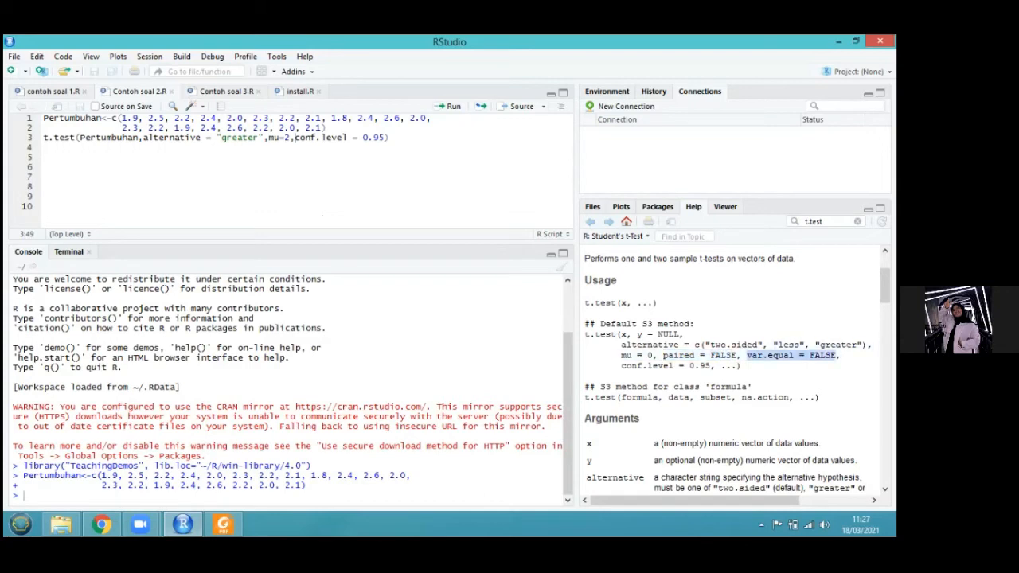
{"action": "left_click", "coordinate": [837, 356]}
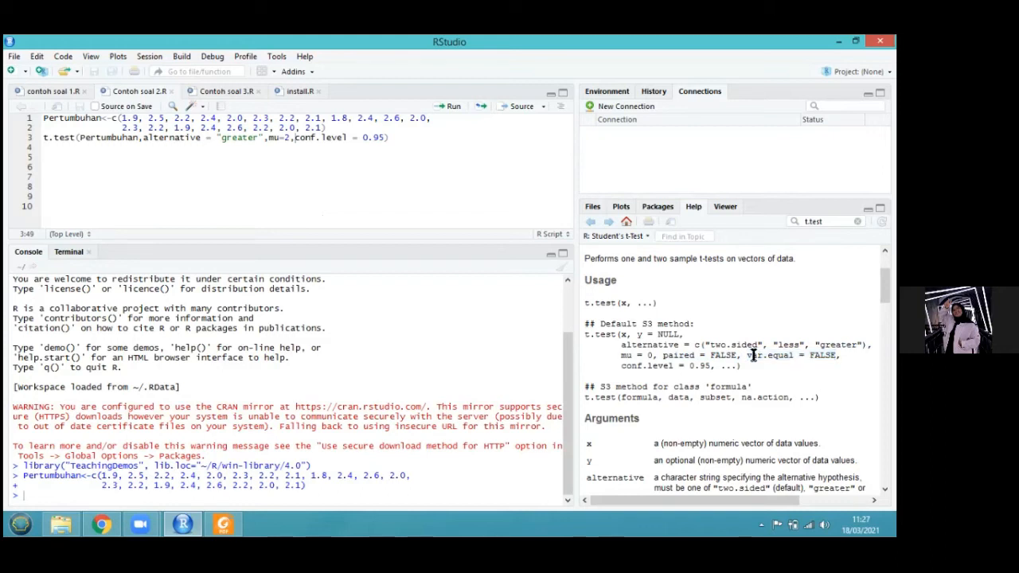
{"action": "left_click_drag", "start_coordinate": [619, 366], "coordinate": [715, 366]}
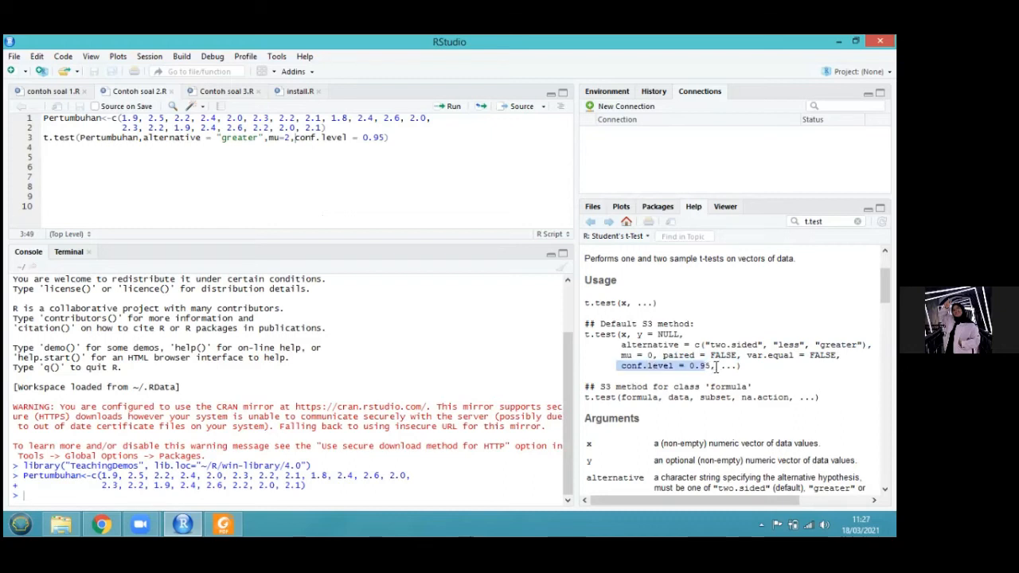
{"action": "left_click", "coordinate": [702, 371]}
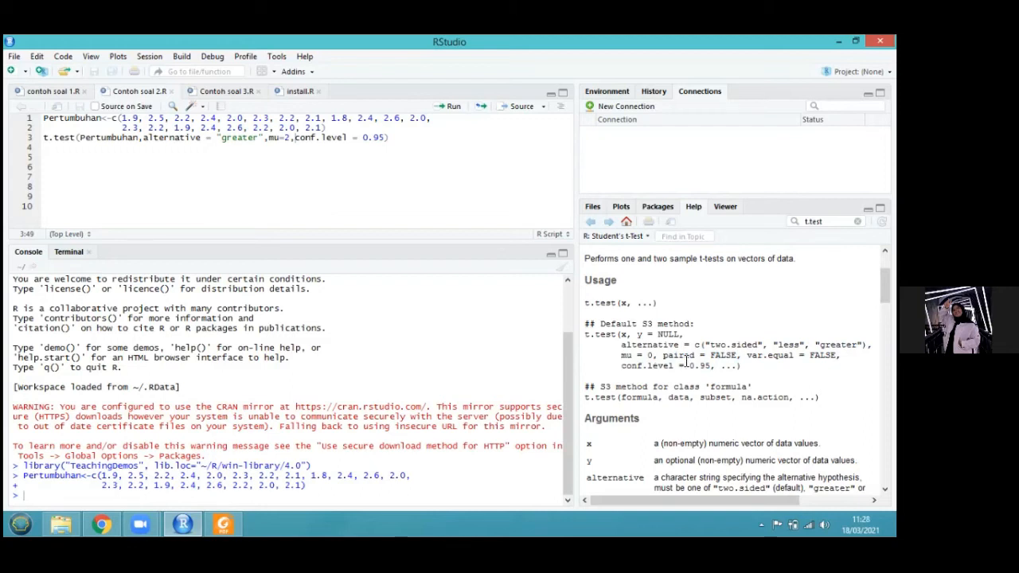
Run the t.test call on Pertumbuhan with alternative = "greater", mu=2 and conf.level = 0.95
{"action": "left_click", "coordinate": [363, 137]}
{"action": "left_click", "coordinate": [385, 137]}
{"action": "key", "text": "BackSpace"}
{"action": "key", "text": "BackSpace"}
{"action": "type", "text": ")"}
{"action": "key", "text": "ctrl+Return"}
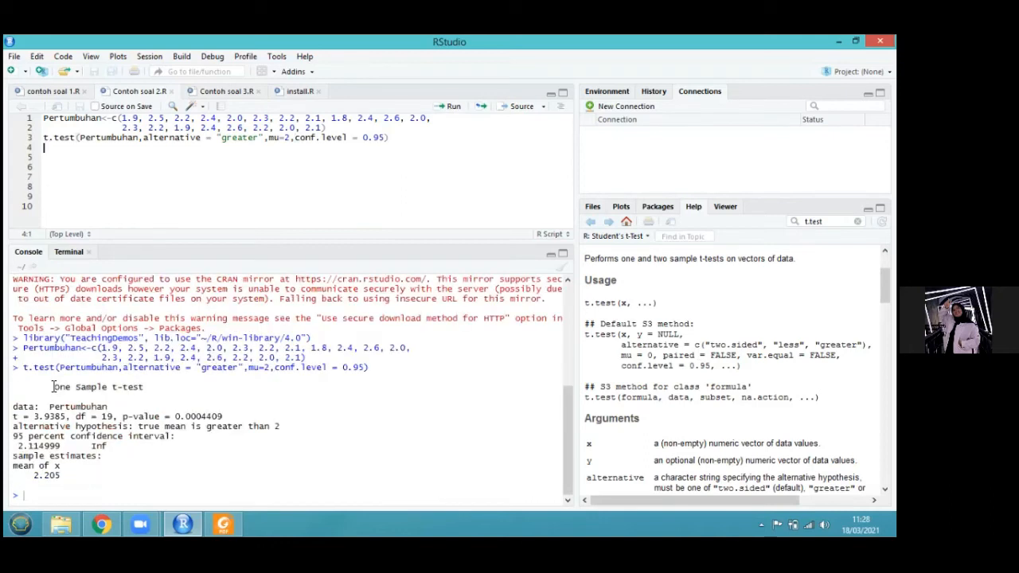
Examine the t-test output in the console and compare it with problem 2's manual test statistic in the PDF beside RStudio
{"action": "left_click_drag", "start_coordinate": [54, 386], "coordinate": [72, 436]}
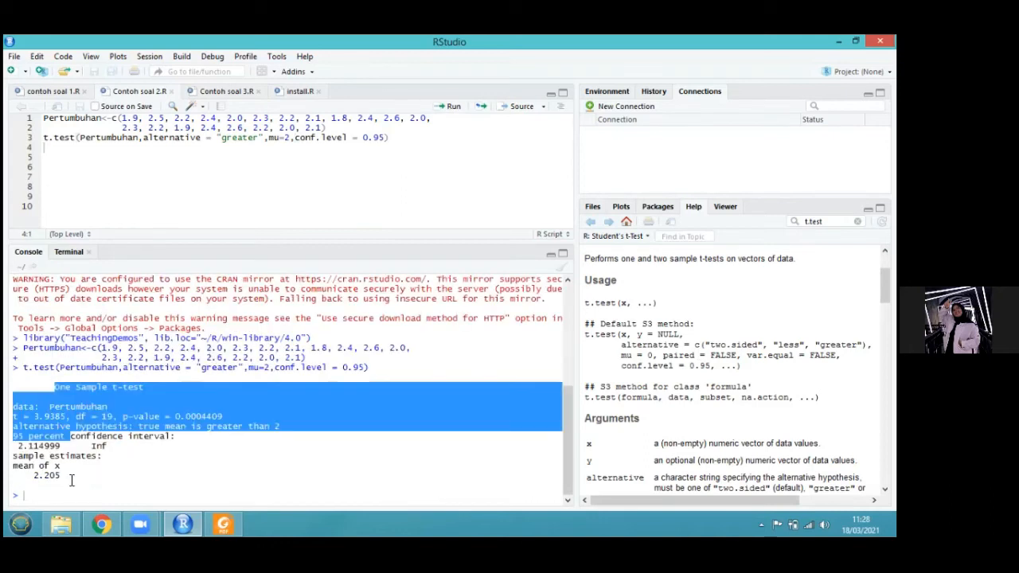
{"action": "left_click", "coordinate": [73, 472]}
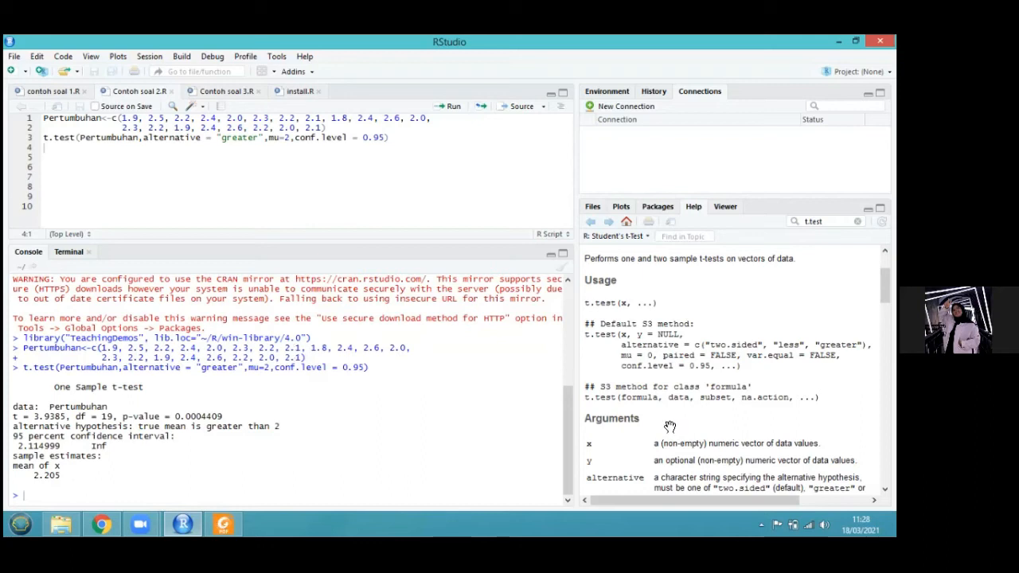
{"action": "key", "text": "alt+Tab"}
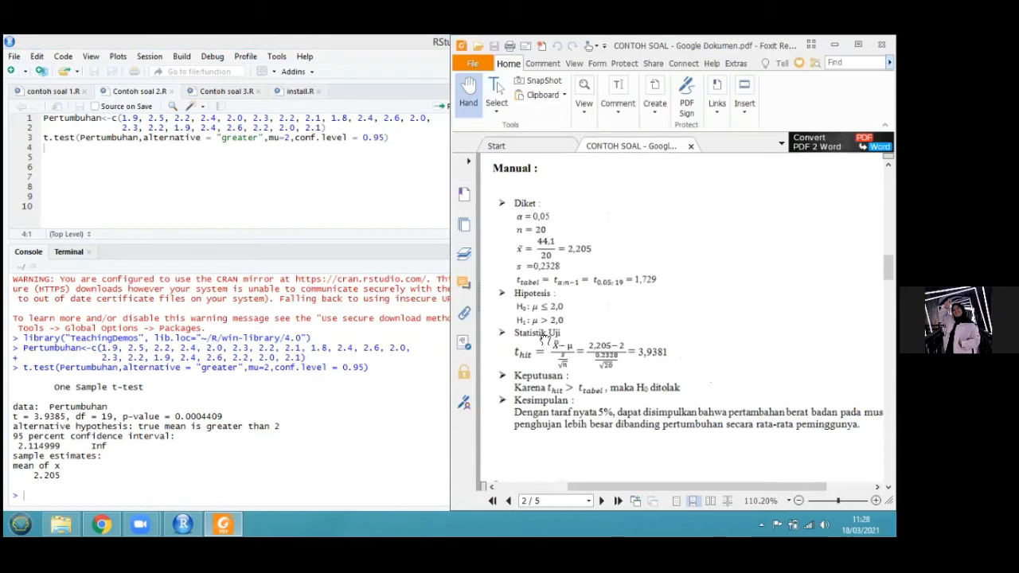
{"action": "scroll", "coordinate": [545, 340], "scroll_direction": "down", "scroll_amount": 1}
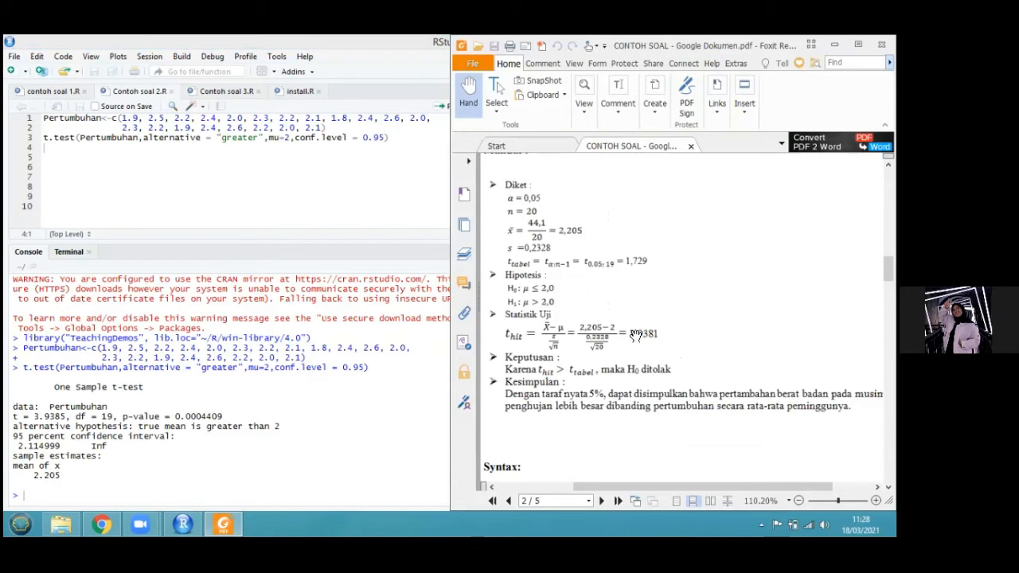
{"action": "scroll", "coordinate": [635, 330], "scroll_direction": "down", "scroll_amount": 1}
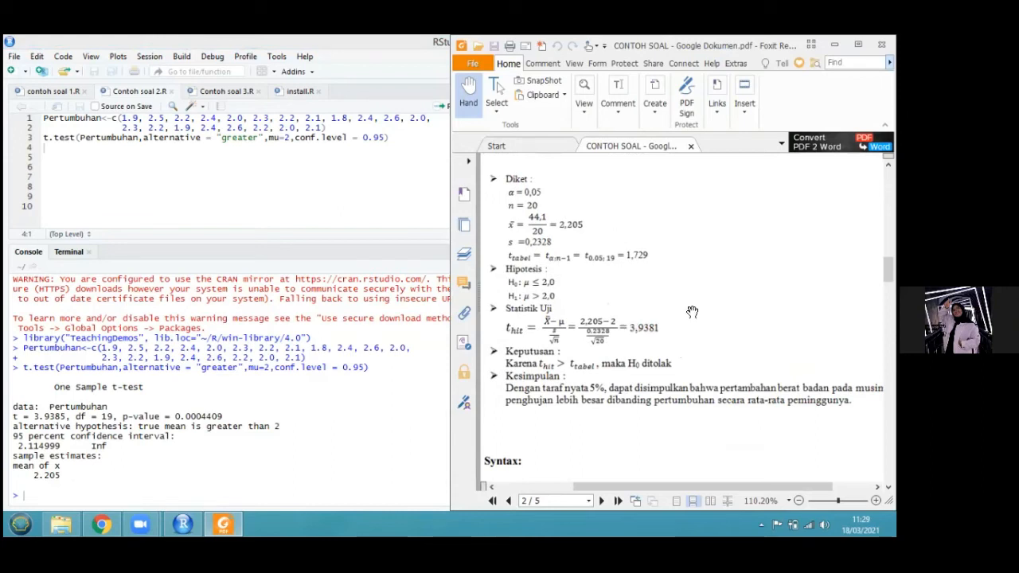
{"action": "scroll", "coordinate": [623, 244], "scroll_direction": "down", "scroll_amount": 1}
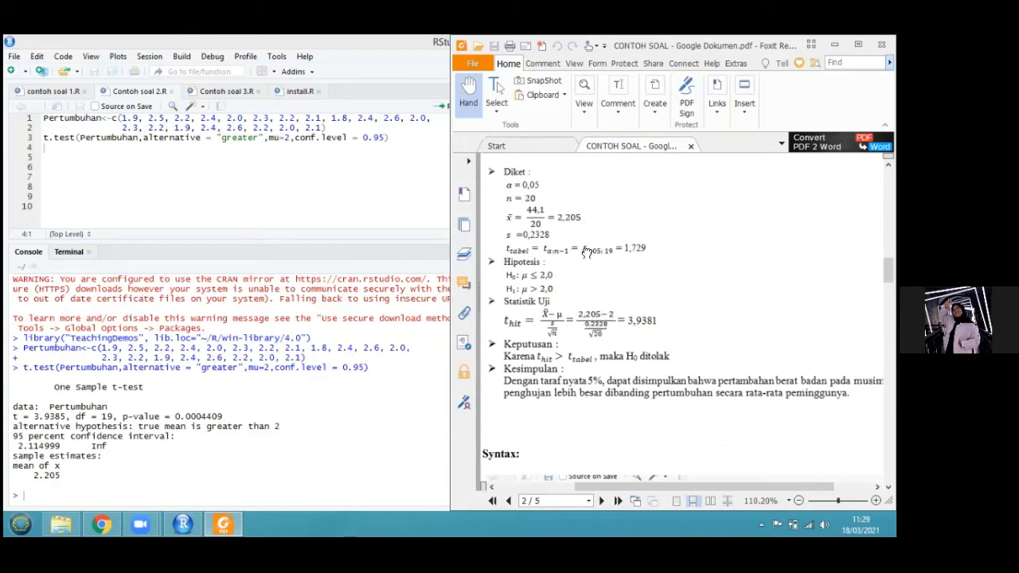
{"action": "scroll", "coordinate": [605, 287], "scroll_direction": "down", "scroll_amount": 1}
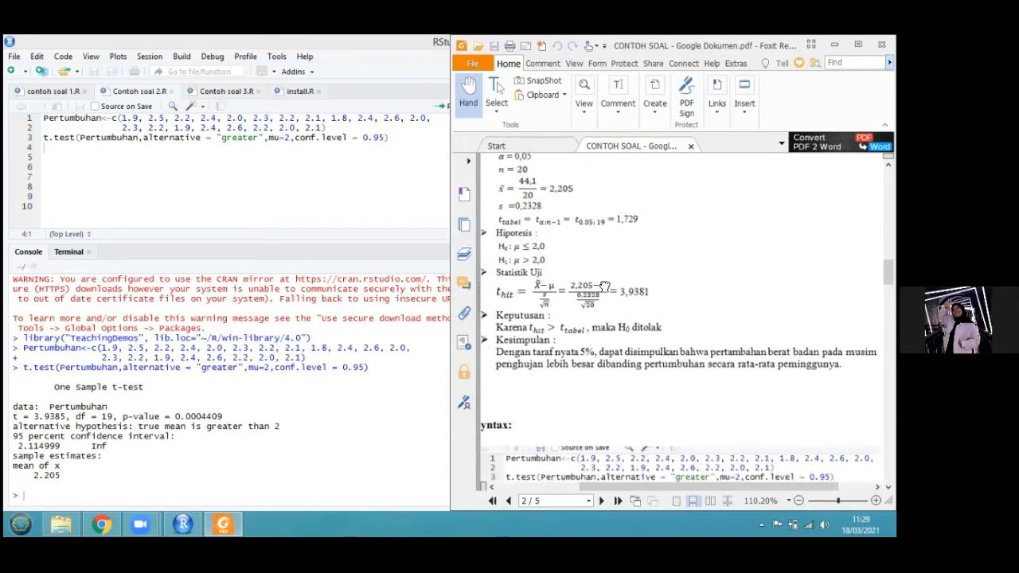
{"action": "scroll", "coordinate": [605, 287], "scroll_direction": "up", "scroll_amount": 2}
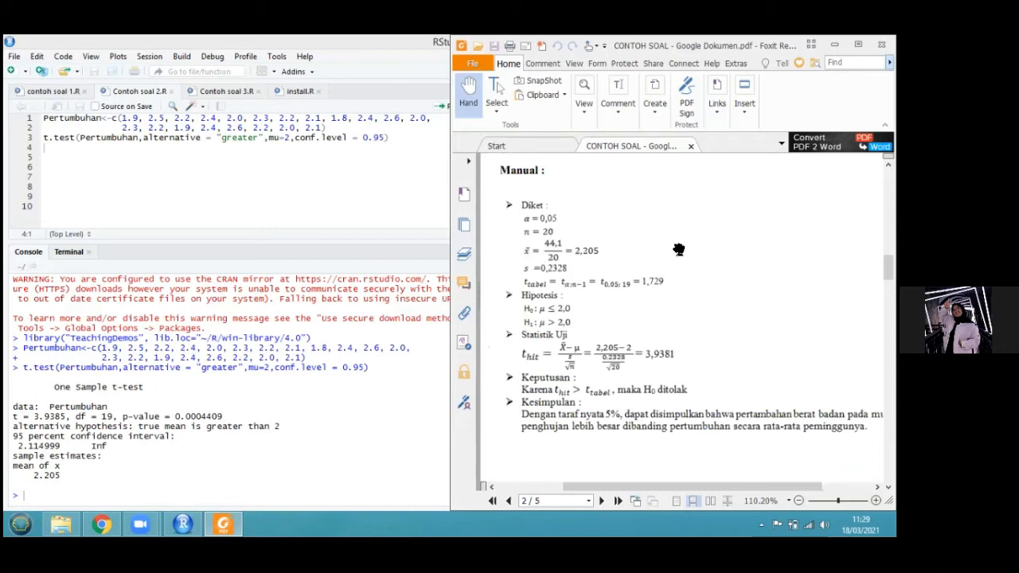
{"action": "scroll", "coordinate": [673, 317], "scroll_direction": "up", "scroll_amount": 1}
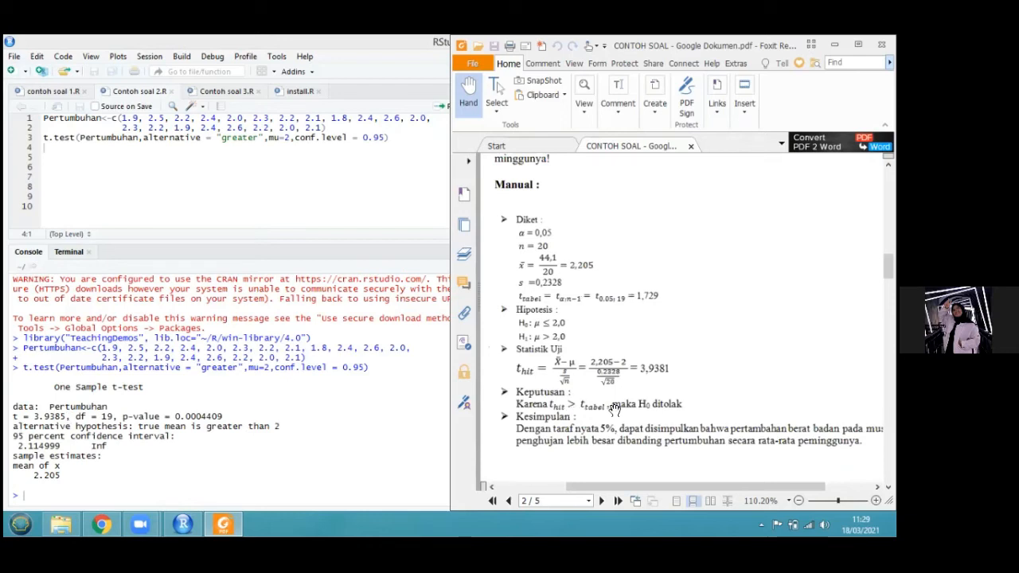
Read the decision and conclusion of problem 2's manual solution against the t-test output, and return to RStudio
{"action": "scroll", "coordinate": [557, 390], "scroll_direction": "down", "scroll_amount": 1}
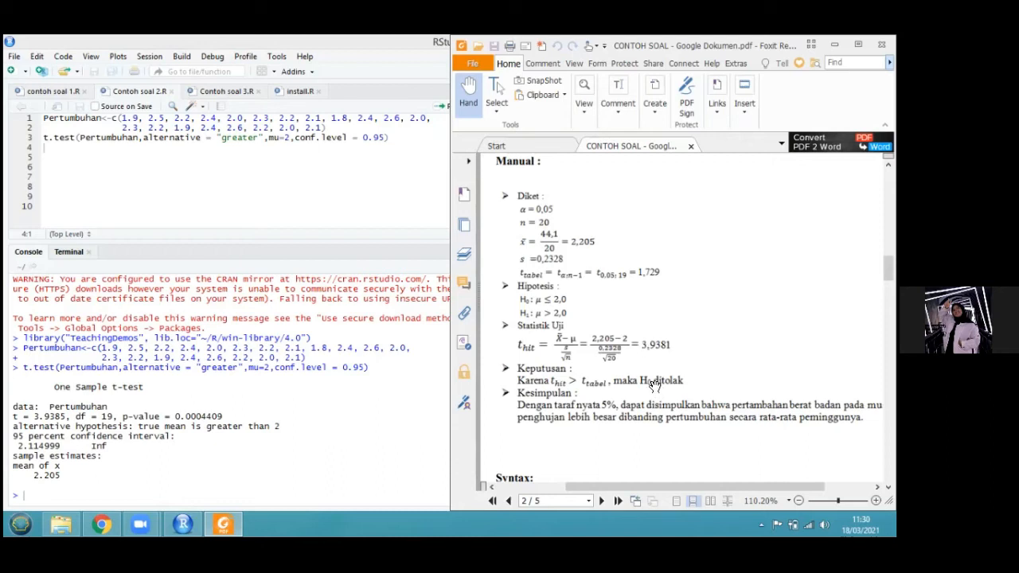
{"action": "scroll", "coordinate": [653, 385], "scroll_direction": "down", "scroll_amount": 1}
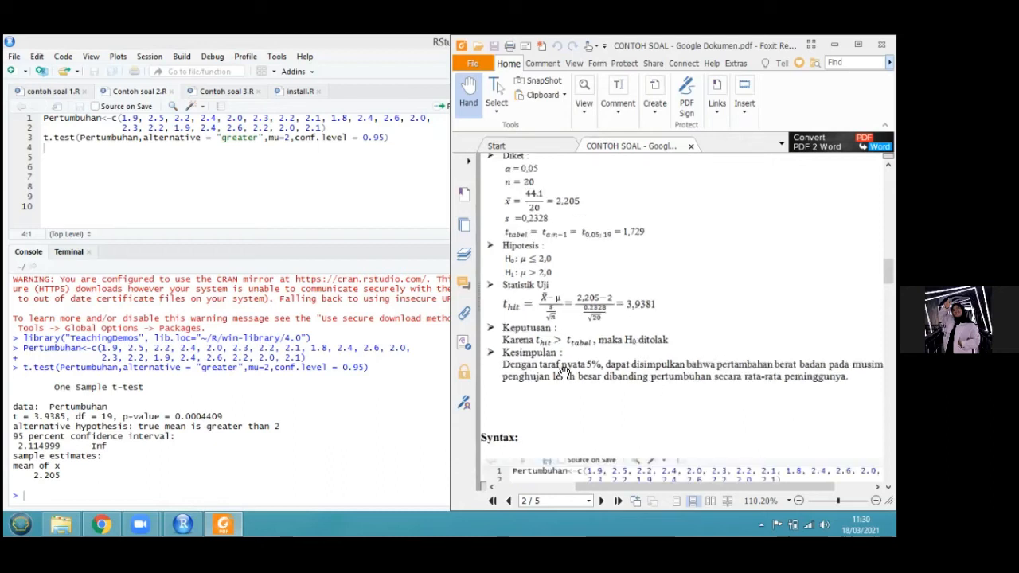
{"action": "scroll", "coordinate": [700, 390], "scroll_direction": "down", "scroll_amount": 1}
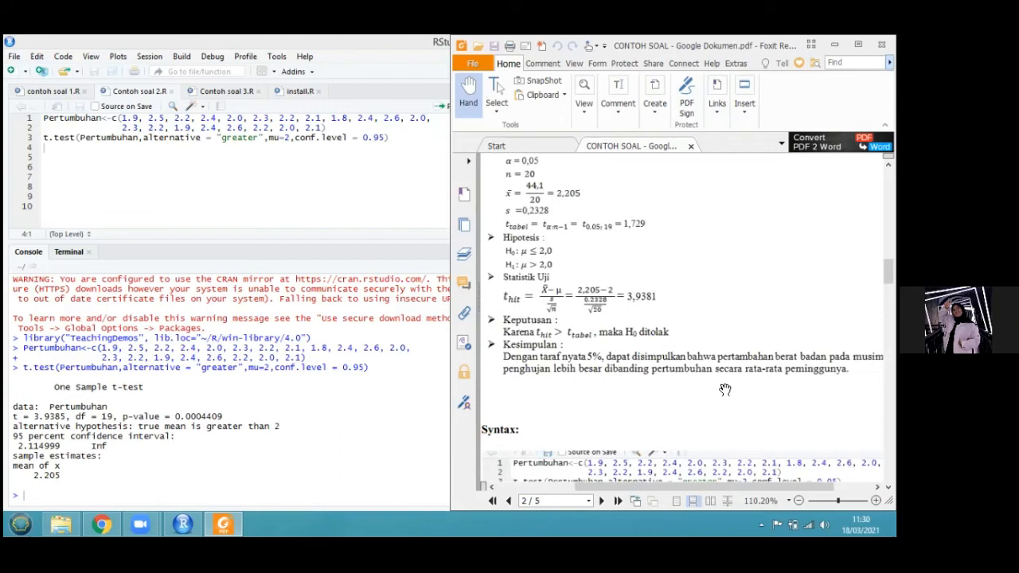
{"action": "scroll", "coordinate": [713, 395], "scroll_direction": "up", "scroll_amount": 1}
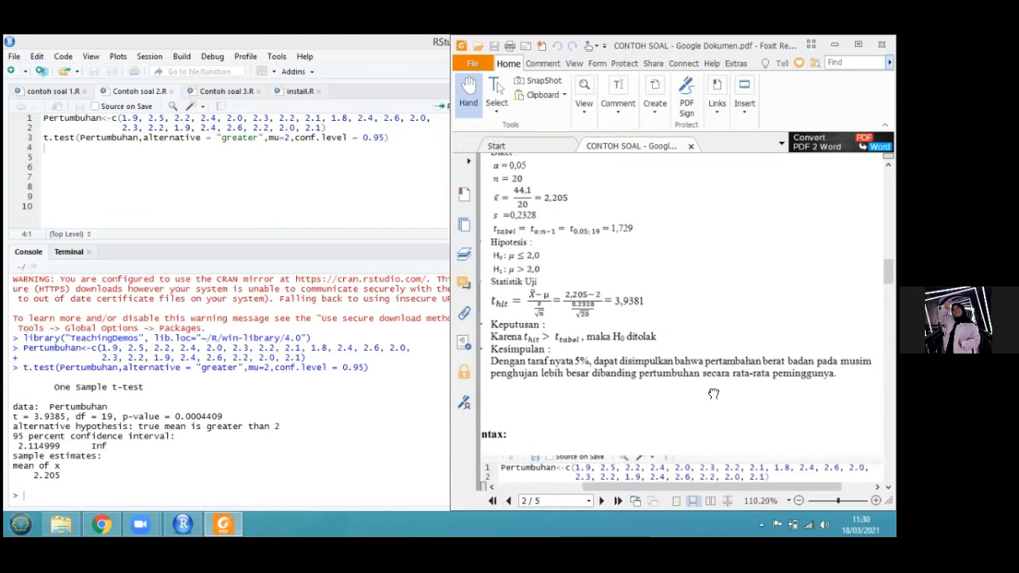
{"action": "scroll", "coordinate": [714, 399], "scroll_direction": "up", "scroll_amount": 1}
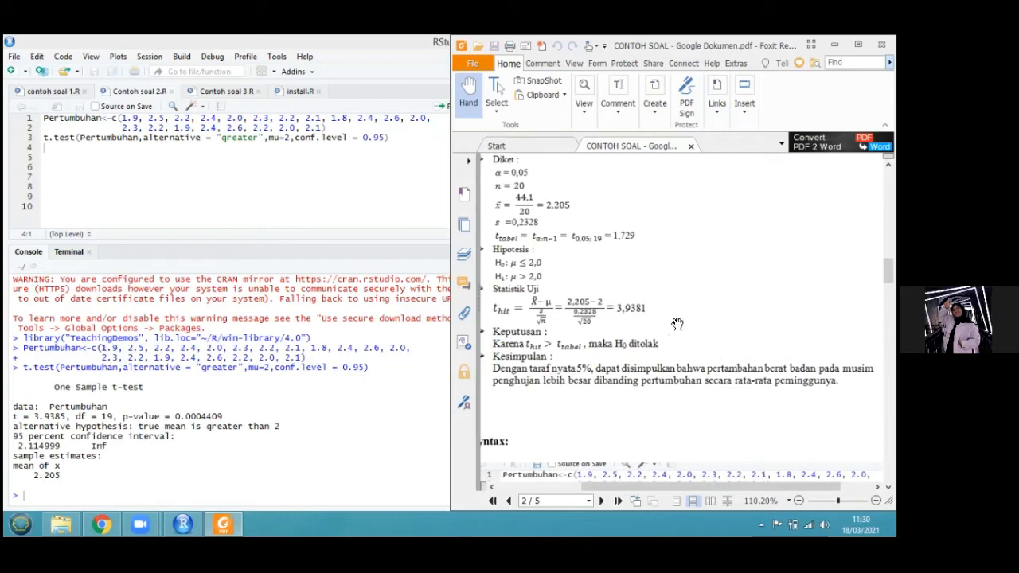
{"action": "left_click_drag", "start_coordinate": [695, 327], "coordinate": [711, 352]}
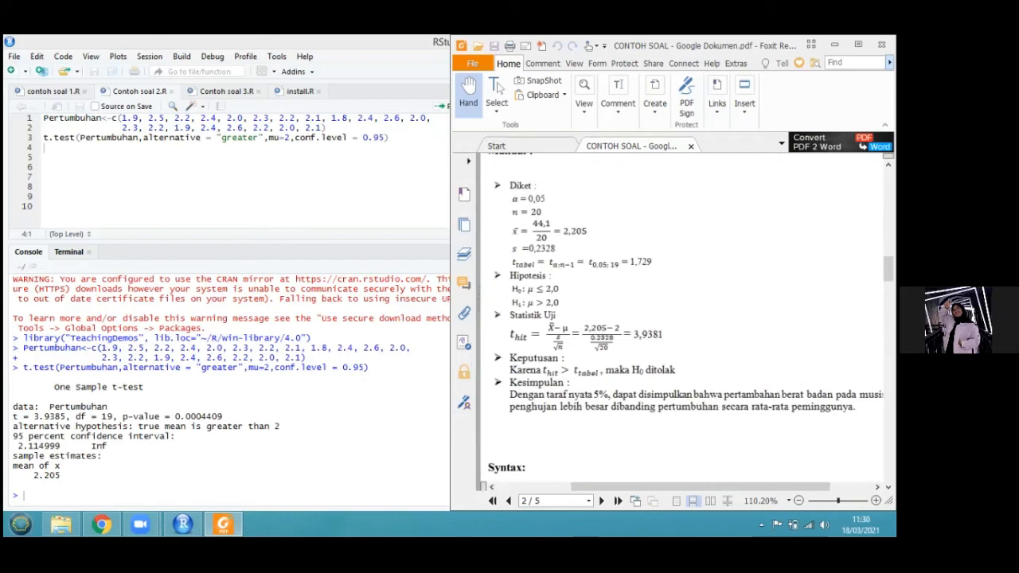
{"action": "left_click", "coordinate": [422, 450]}
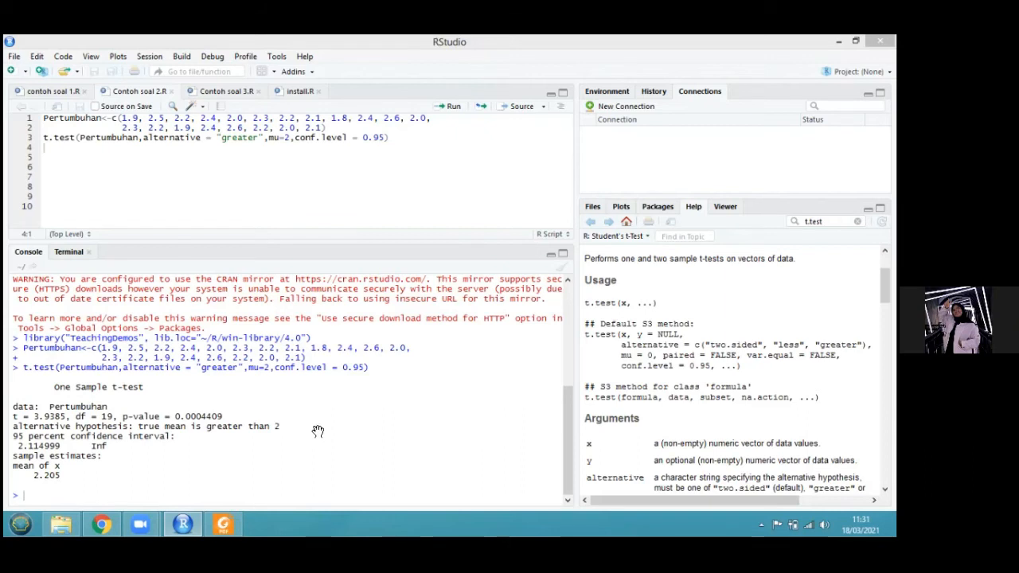
Switch to the PDF in Foxit Reader and read problem 3 with its TOEFL Pretest and Posttest table
{"action": "key", "text": "alt+Tab"}
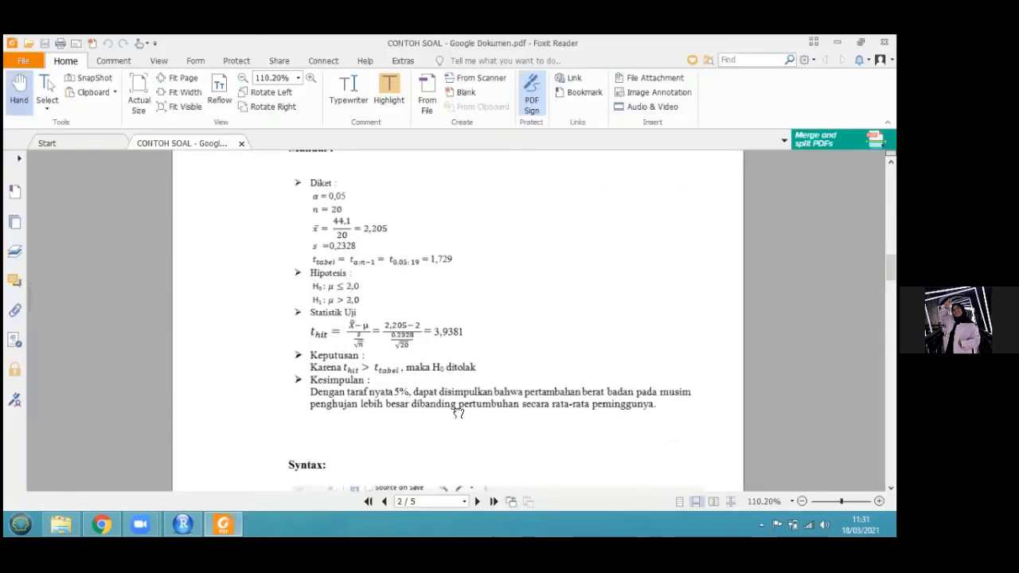
{"action": "scroll", "coordinate": [459, 412], "scroll_direction": "down", "scroll_amount": 5}
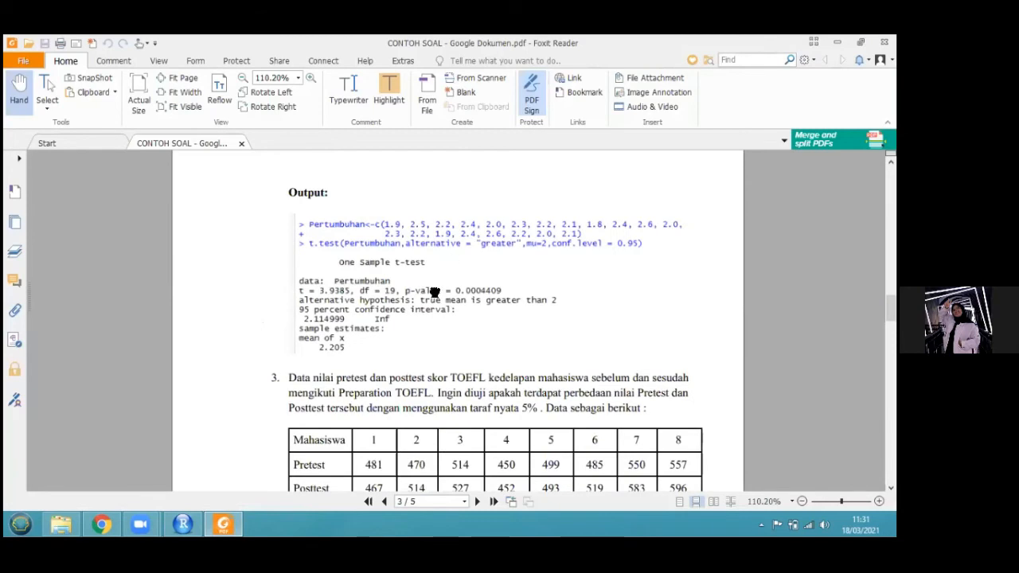
{"action": "scroll", "coordinate": [434, 280], "scroll_direction": "down", "scroll_amount": 5}
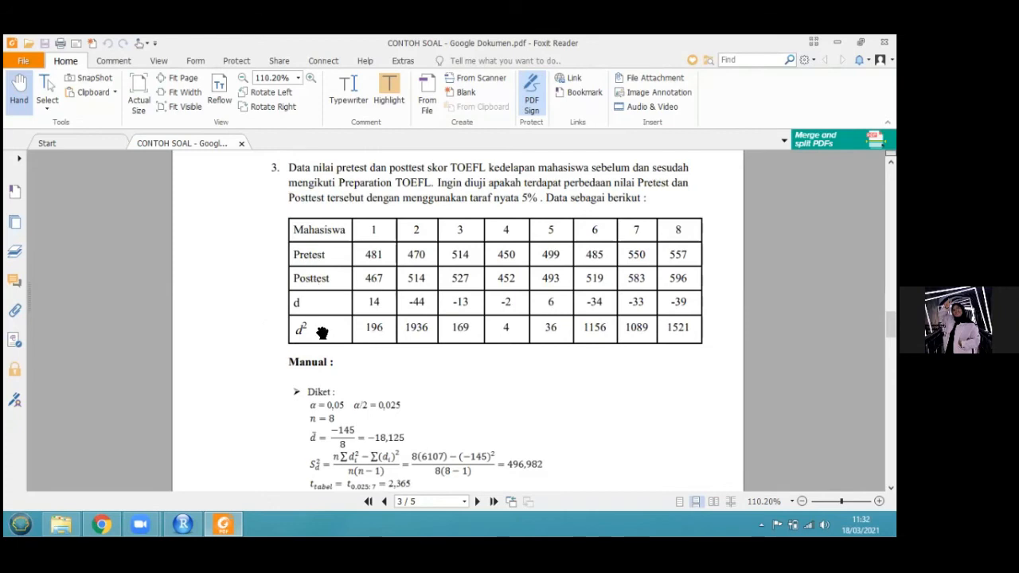
{"action": "left_click_drag", "start_coordinate": [322, 332], "coordinate": [322, 325]}
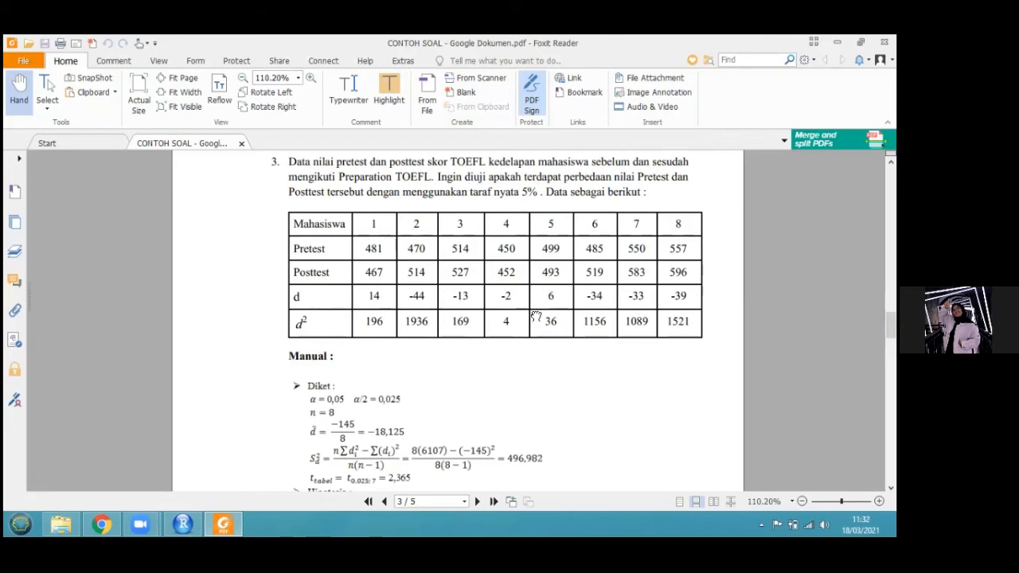
Read through the manual solution of problem 3, from the known values and hypotheses to the test statistic and conclusion
{"action": "scroll", "coordinate": [549, 362], "scroll_direction": "down", "scroll_amount": 3}
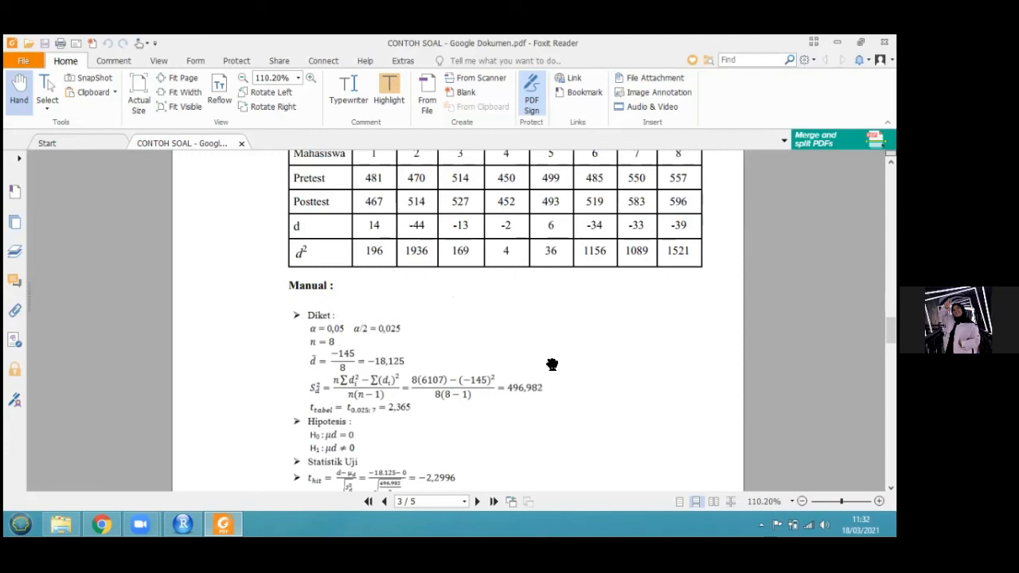
{"action": "scroll", "coordinate": [552, 364], "scroll_direction": "down", "scroll_amount": 4}
{"action": "scroll", "coordinate": [550, 337], "scroll_direction": "down", "scroll_amount": 1}
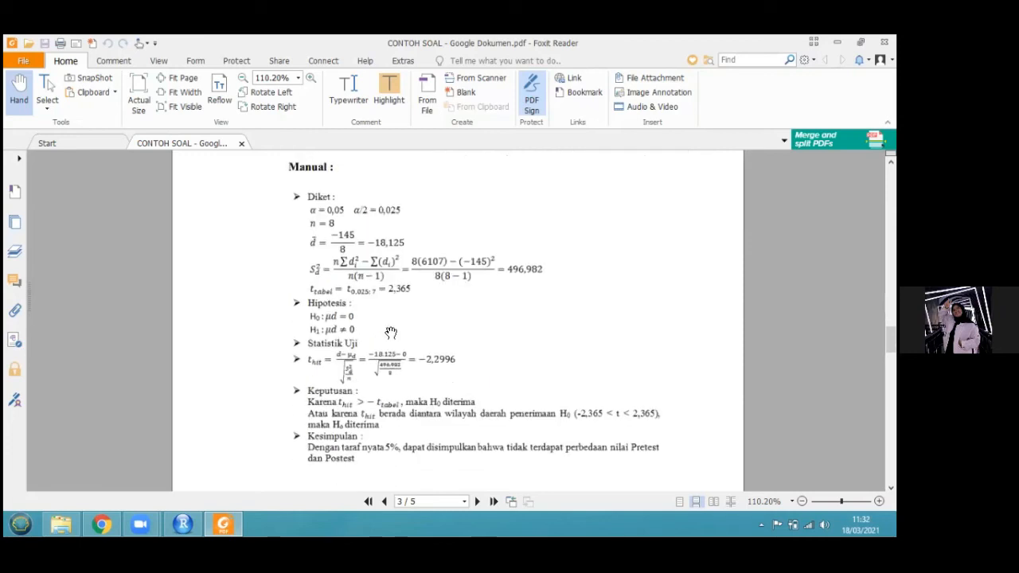
{"action": "scroll", "coordinate": [333, 312], "scroll_direction": "down", "scroll_amount": 1}
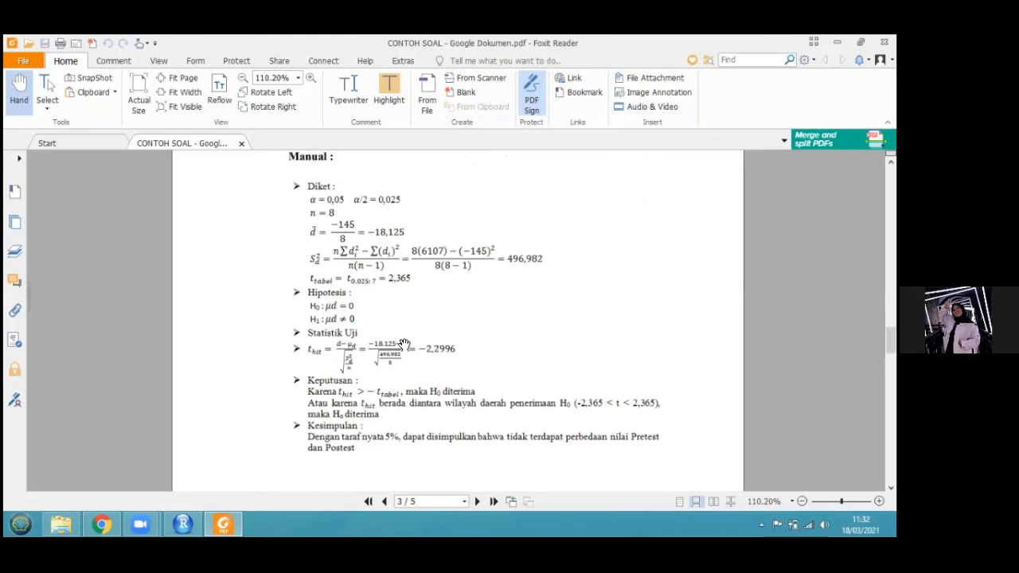
{"action": "scroll", "coordinate": [354, 338], "scroll_direction": "up", "scroll_amount": 1}
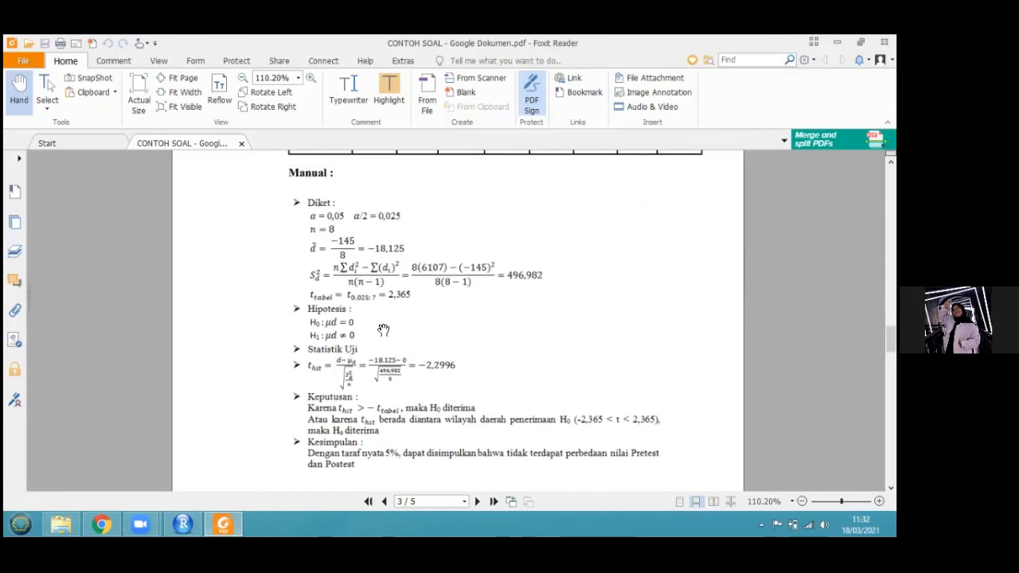
{"action": "scroll", "coordinate": [384, 330], "scroll_direction": "up", "scroll_amount": 1}
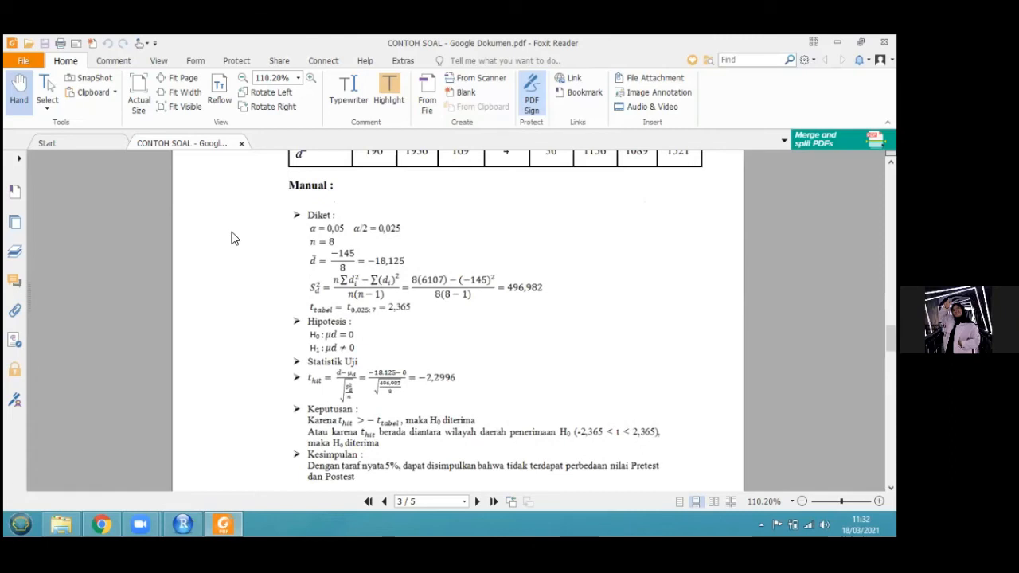
Switch back to RStudio, open the Contoh soal 3.R script and review the default t.test usage on the help page
{"action": "key", "text": "alt+Tab"}
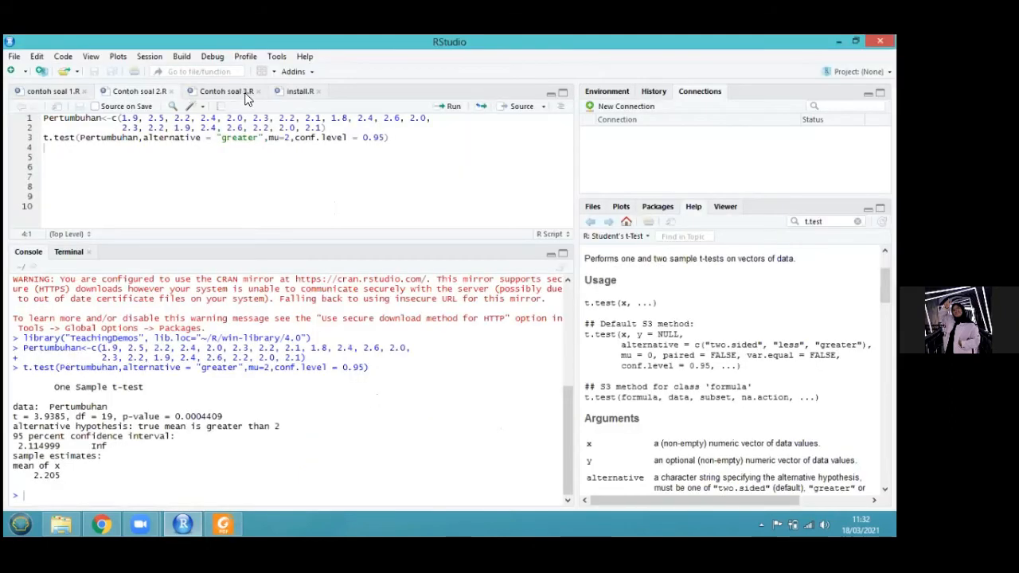
{"action": "left_click", "coordinate": [245, 94]}
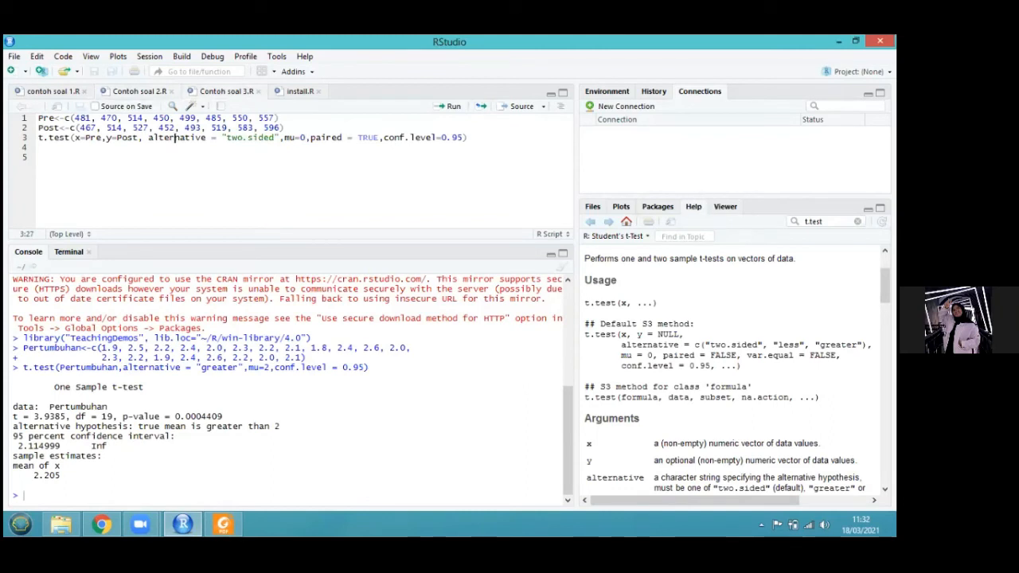
{"action": "left_click", "coordinate": [825, 222]}
{"action": "left_click_drag", "start_coordinate": [586, 334], "coordinate": [749, 367]}
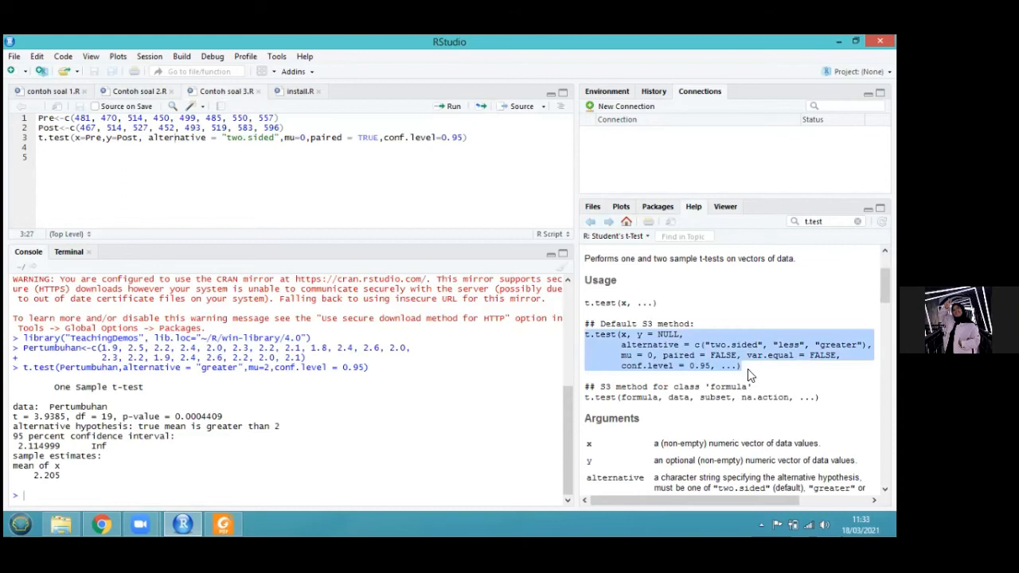
{"action": "left_click", "coordinate": [621, 299]}
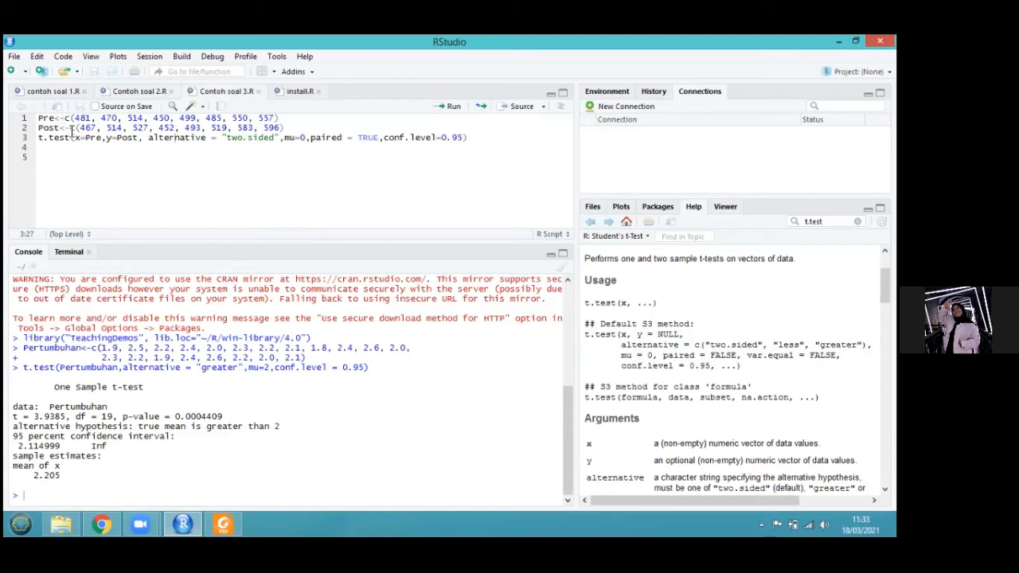
Run the script line that assigns the eight pretest scores to the vector Pre, and check it in the console
{"action": "left_click", "coordinate": [52, 118]}
{"action": "left_click", "coordinate": [62, 127]}
{"action": "left_click", "coordinate": [55, 118]}
{"action": "double_click", "coordinate": [62, 127]}
{"action": "left_click", "coordinate": [62, 127]}
{"action": "left_click", "coordinate": [49, 118]}
{"action": "left_click", "coordinate": [264, 118]}
{"action": "left_click", "coordinate": [268, 128]}
{"action": "left_click", "coordinate": [273, 118]}
{"action": "left_click", "coordinate": [275, 117]}
{"action": "type", "text": ")"}
{"action": "key", "text": "ctrl+Return"}
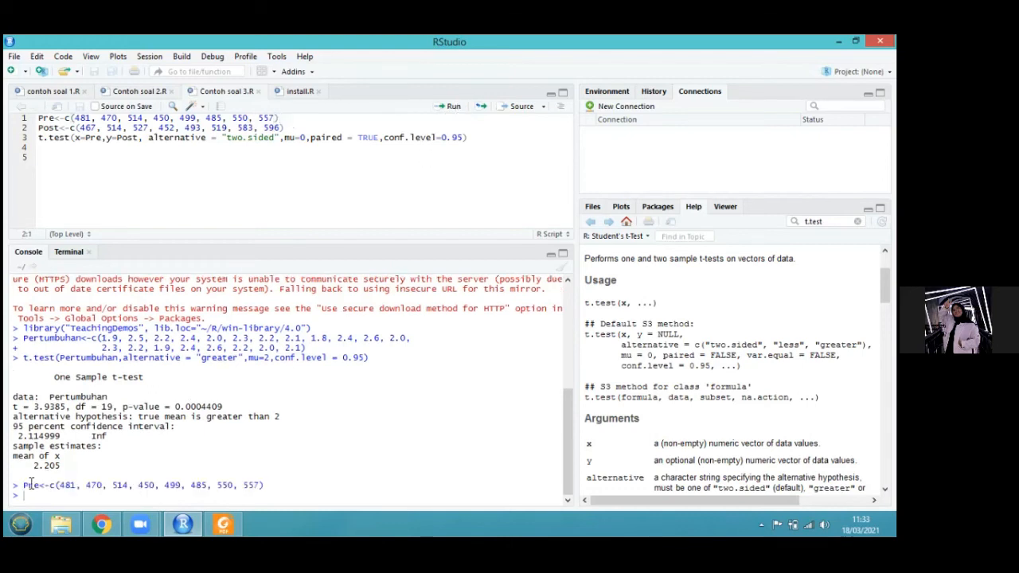
{"action": "triple_click", "coordinate": [170, 484]}
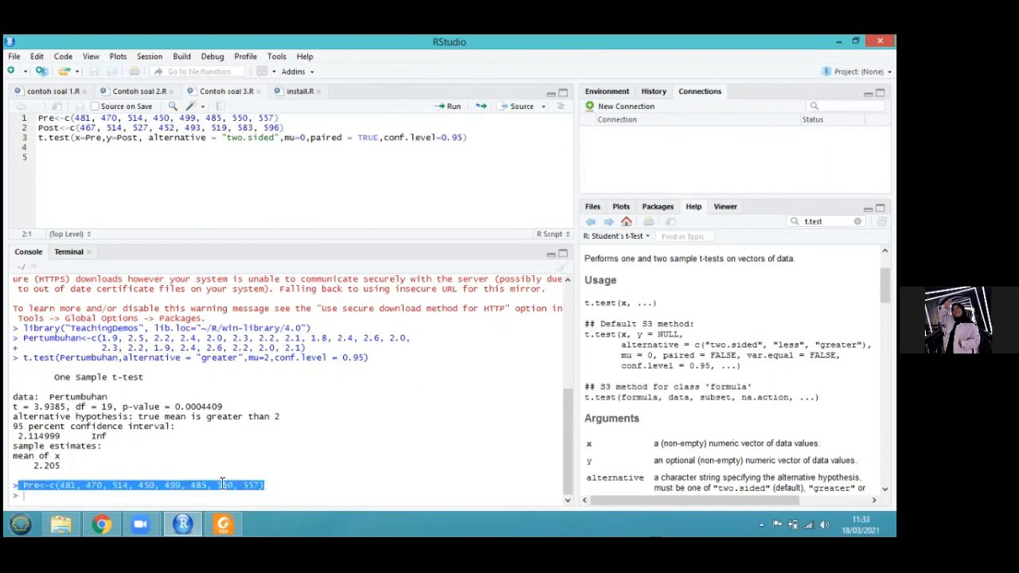
{"action": "left_click", "coordinate": [192, 263]}
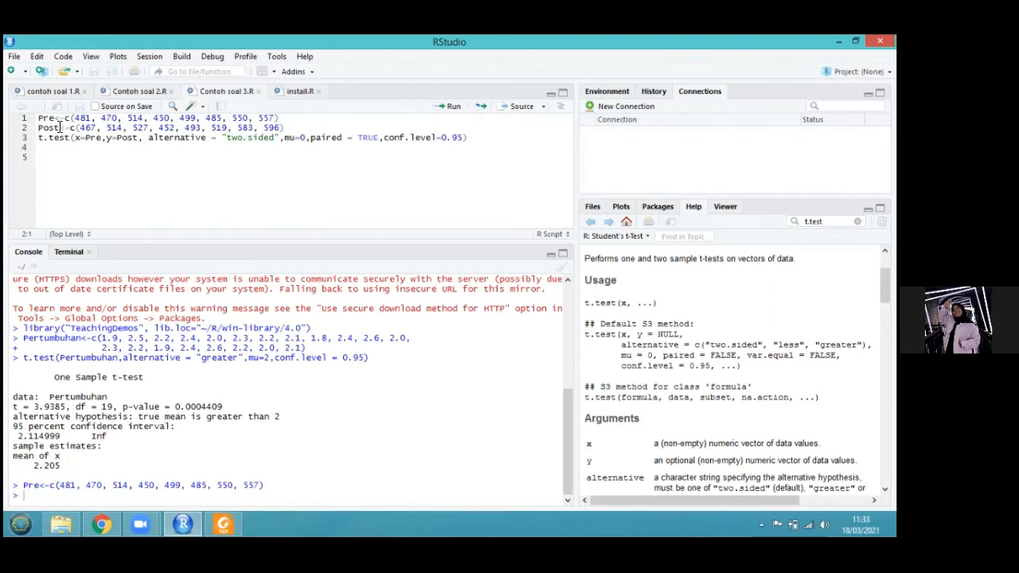
Run the script line that assigns the eight posttest scores to the vector Post
{"action": "left_click", "coordinate": [59, 128]}
{"action": "left_click", "coordinate": [138, 128]}
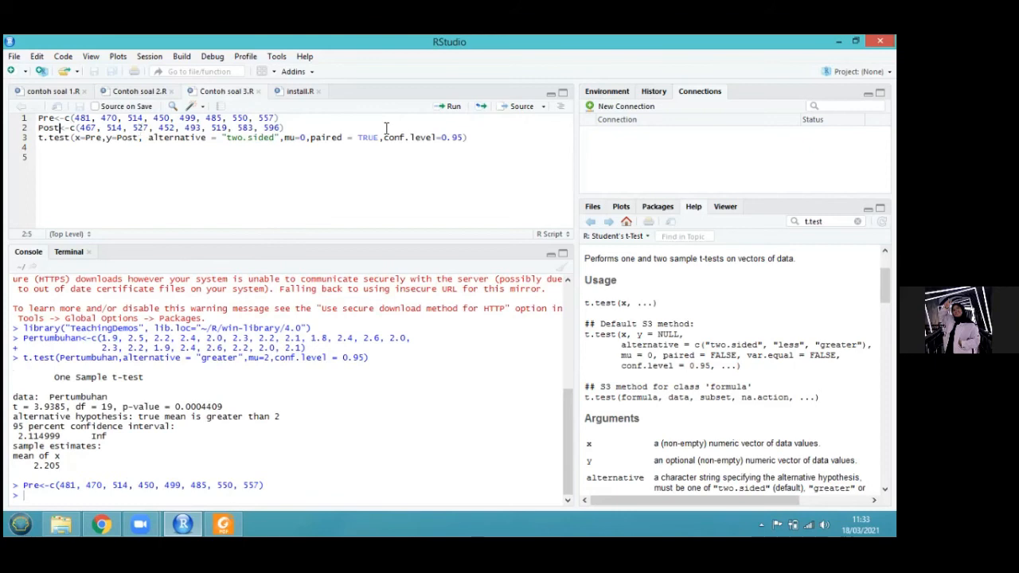
{"action": "left_click", "coordinate": [452, 107]}
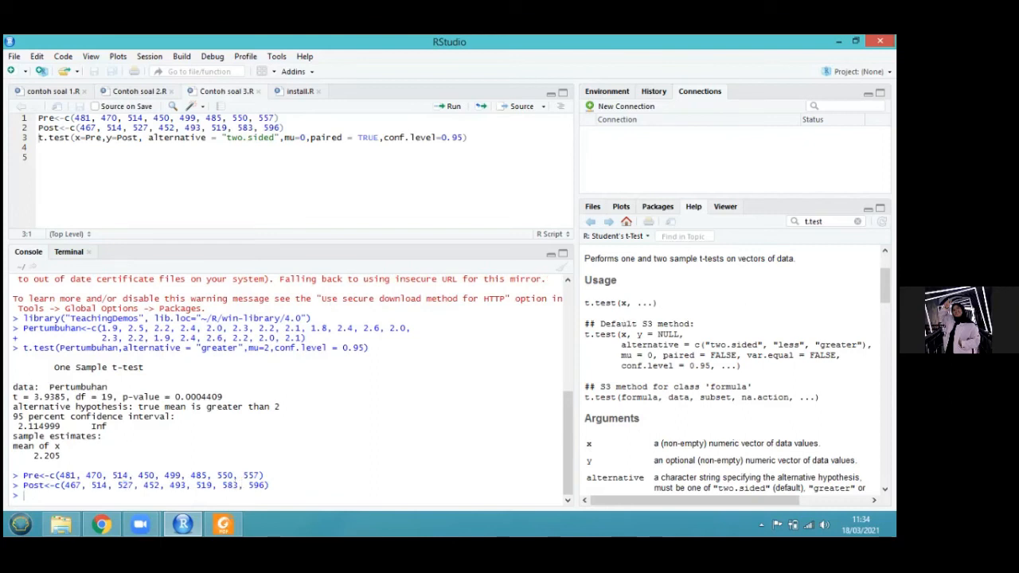
Compare the default t.test usage on the help page with the script's call, focusing on the x argument set to Pre
{"action": "scroll", "coordinate": [737, 375], "scroll_direction": "down", "scroll_amount": 1}
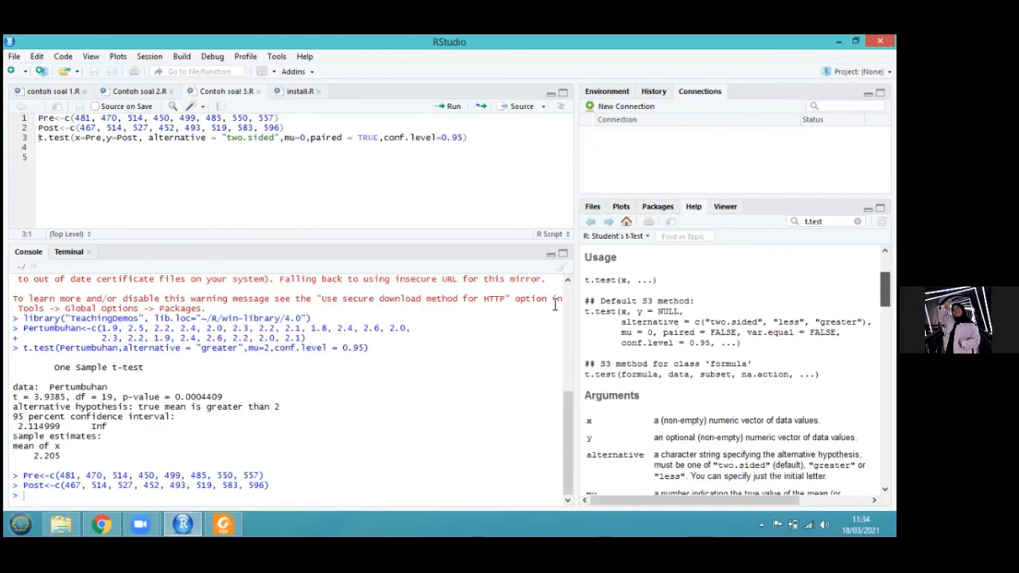
{"action": "left_click_drag", "start_coordinate": [585, 311], "coordinate": [750, 338]}
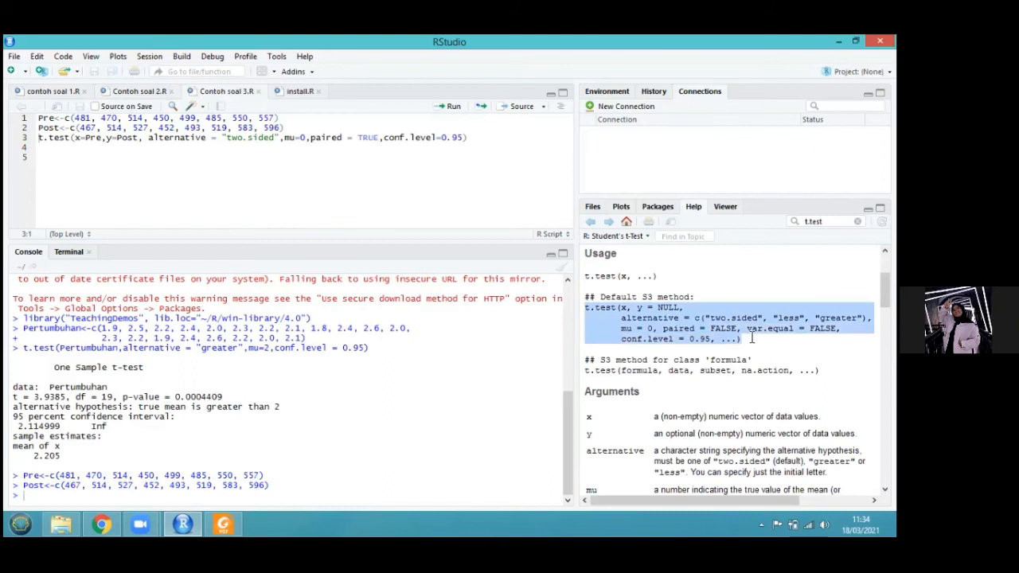
{"action": "left_click", "coordinate": [637, 308]}
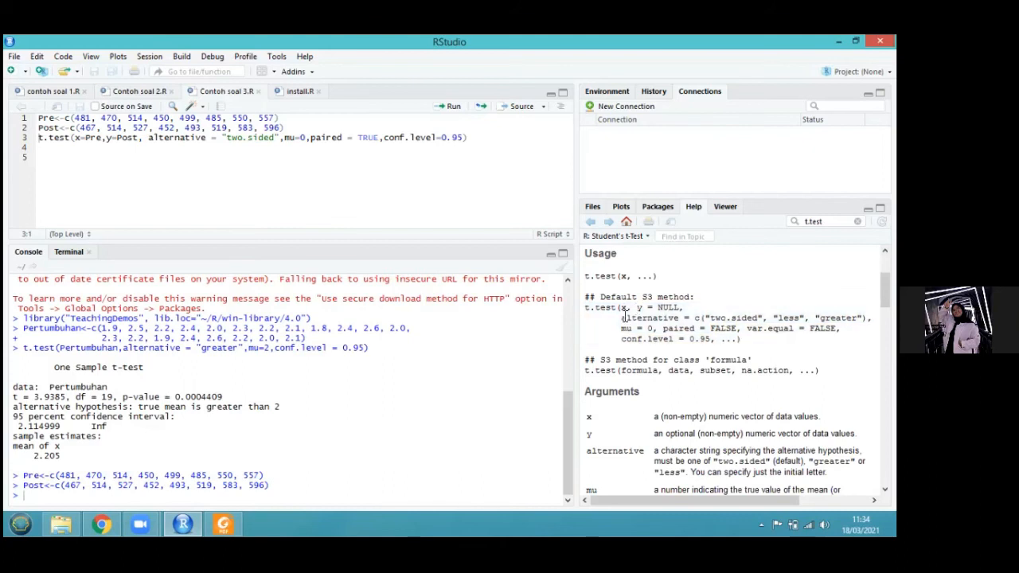
{"action": "left_click", "coordinate": [72, 137]}
{"action": "left_click", "coordinate": [76, 137]}
{"action": "left_click", "coordinate": [44, 118]}
{"action": "double_click", "coordinate": [48, 118]}
{"action": "left_click", "coordinate": [107, 139]}
{"action": "left_click_drag", "start_coordinate": [657, 297], "coordinate": [637, 308]}
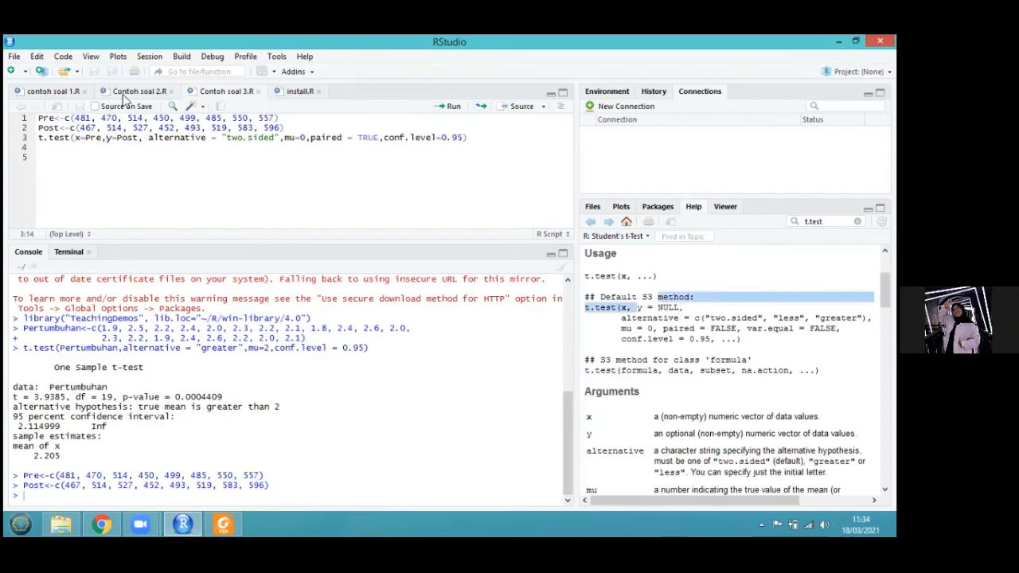
Match the y and alternative arguments in the script's t.test call against the usage on the help page
{"action": "left_click", "coordinate": [112, 137]}
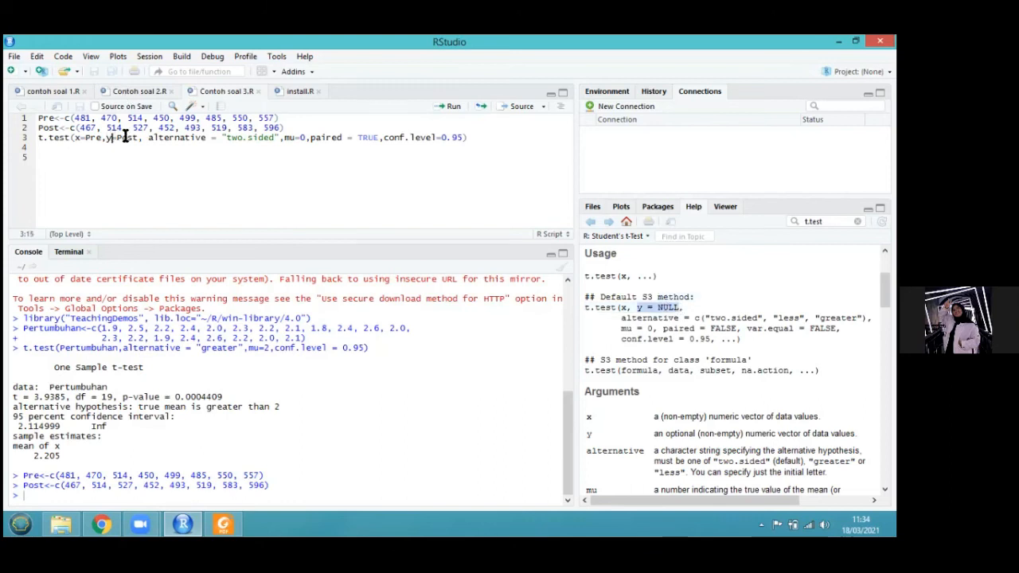
{"action": "left_click", "coordinate": [122, 138]}
{"action": "key", "text": "Right"}
{"action": "key", "text": "Right"}
{"action": "key", "text": "Right"}
{"action": "key", "text": "Right"}
{"action": "double_click", "coordinate": [639, 317]}
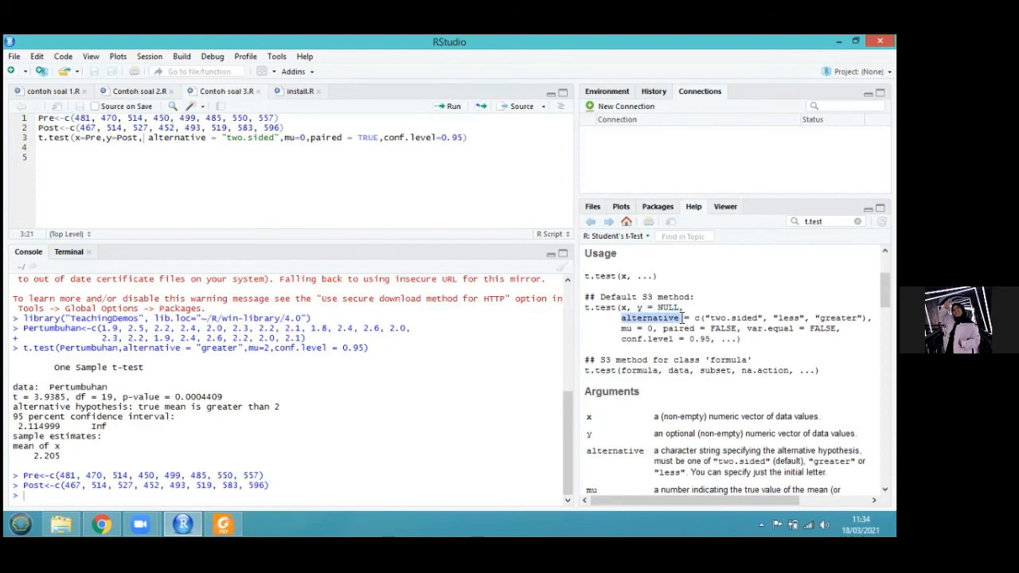
{"action": "left_click", "coordinate": [681, 317]}
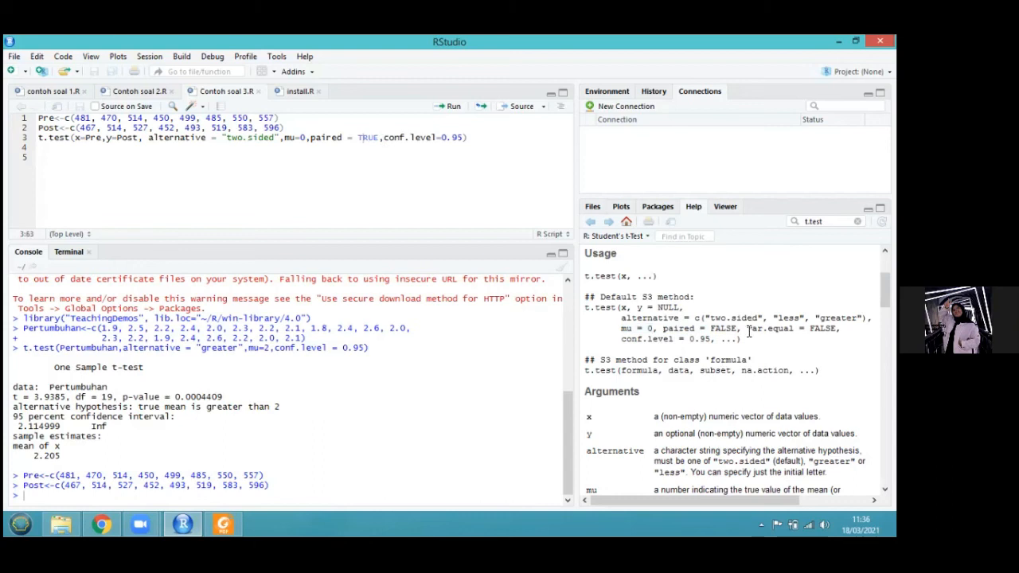
Examine the var.equal argument in the t.test help, check problem 3's significance level in the Foxit Reader PDF, and return to RStudio
{"action": "double_click", "coordinate": [749, 329]}
{"action": "left_click_drag", "start_coordinate": [784, 329], "coordinate": [837, 329]}
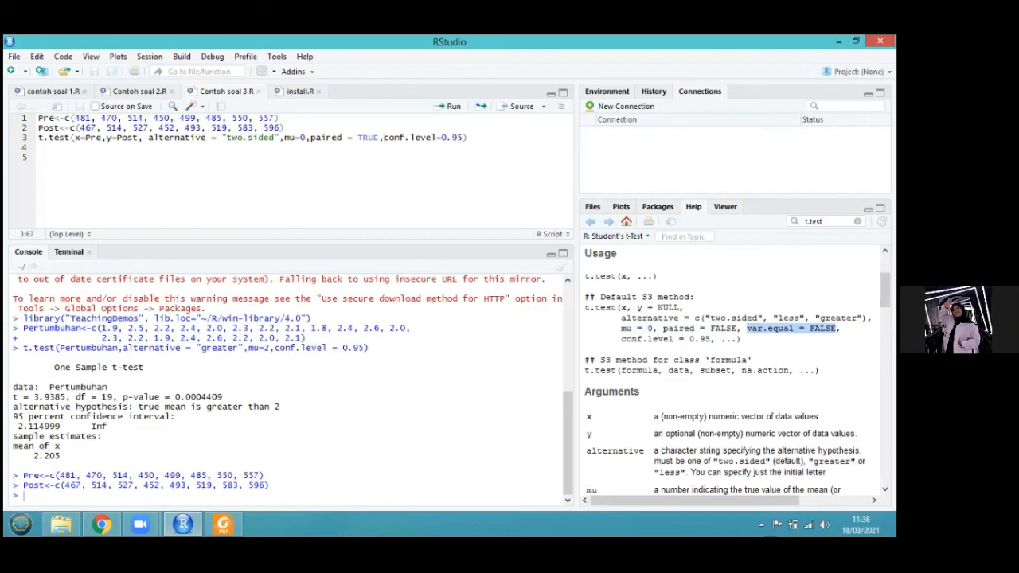
{"action": "left_click", "coordinate": [752, 327]}
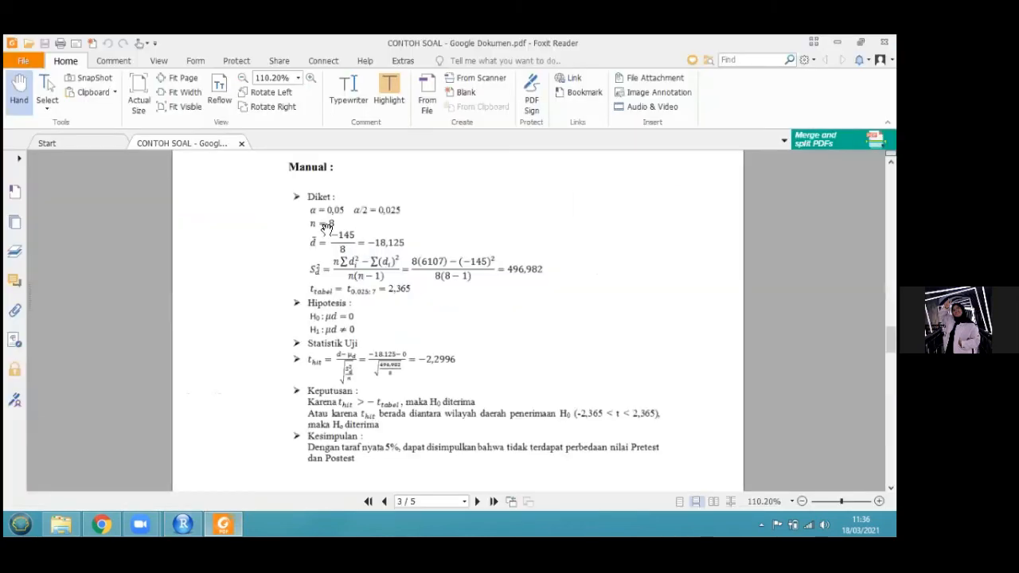
{"action": "left_click_drag", "start_coordinate": [329, 219], "coordinate": [331, 229]}
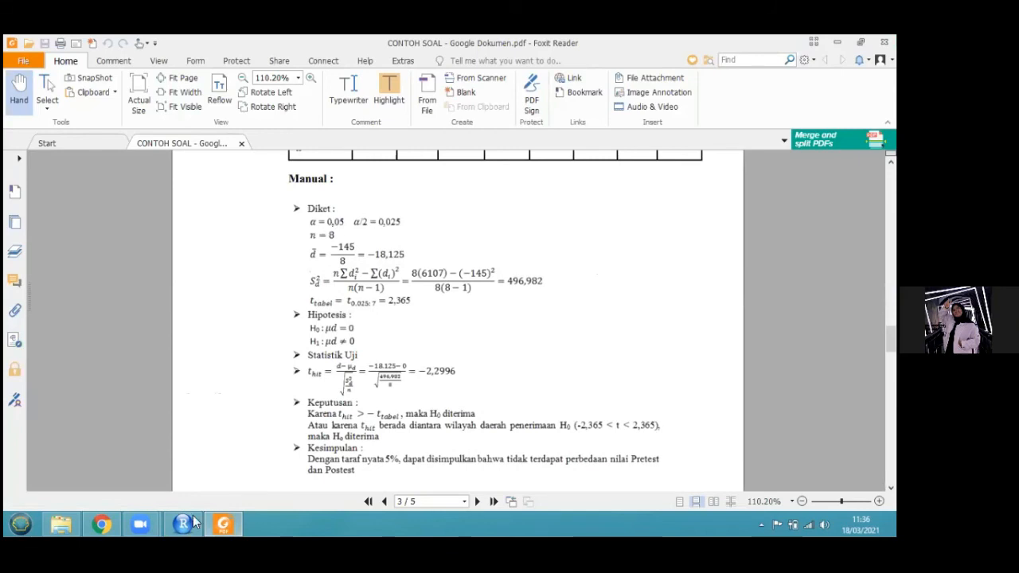
{"action": "key", "text": "alt+Tab"}
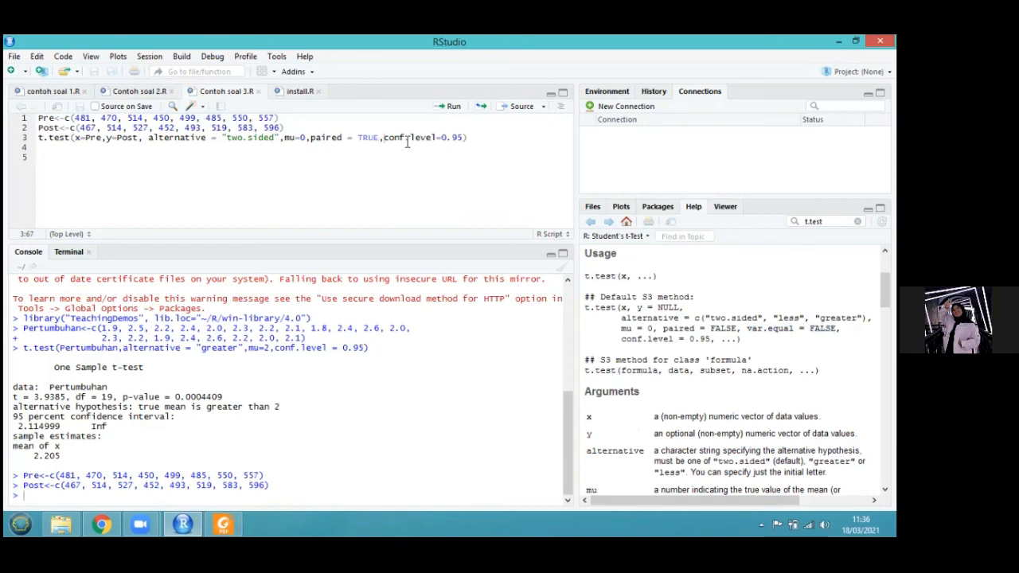
Run the paired t.test line on Pre and Post with alternative "two.sided", mu=0, paired = TRUE and conf.level=0.95
{"action": "left_click", "coordinate": [465, 137]}
{"action": "left_click_drag", "start_coordinate": [468, 139], "coordinate": [205, 128]}
{"action": "left_click_drag", "start_coordinate": [71, 141], "coordinate": [35, 140]}
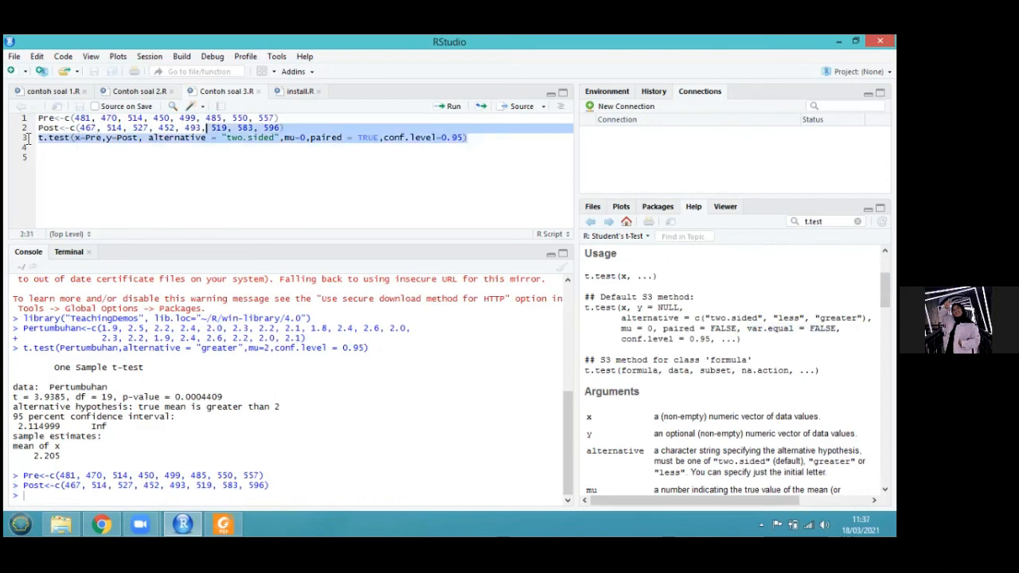
{"action": "left_click", "coordinate": [439, 138]}
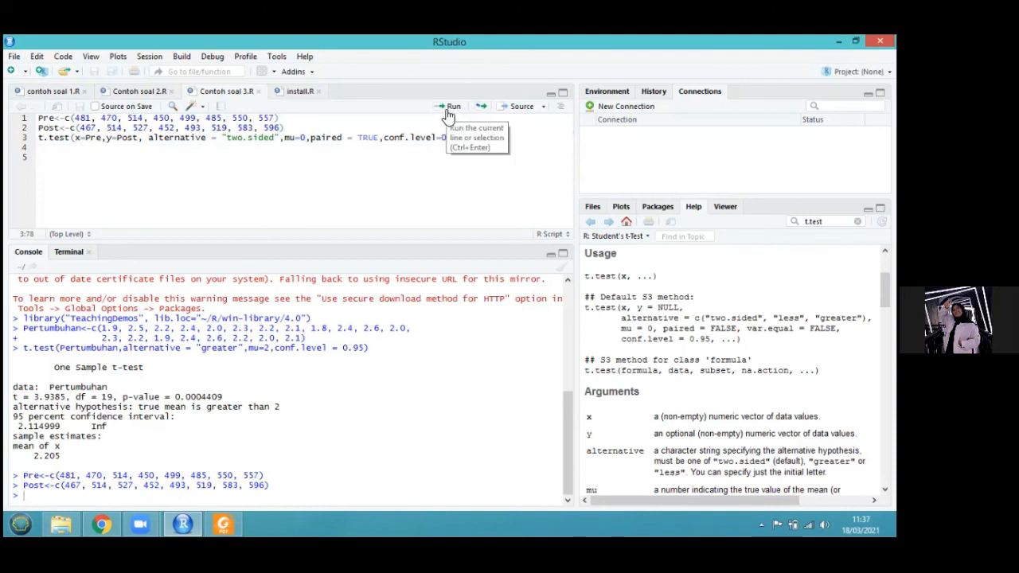
{"action": "left_click", "coordinate": [447, 111]}
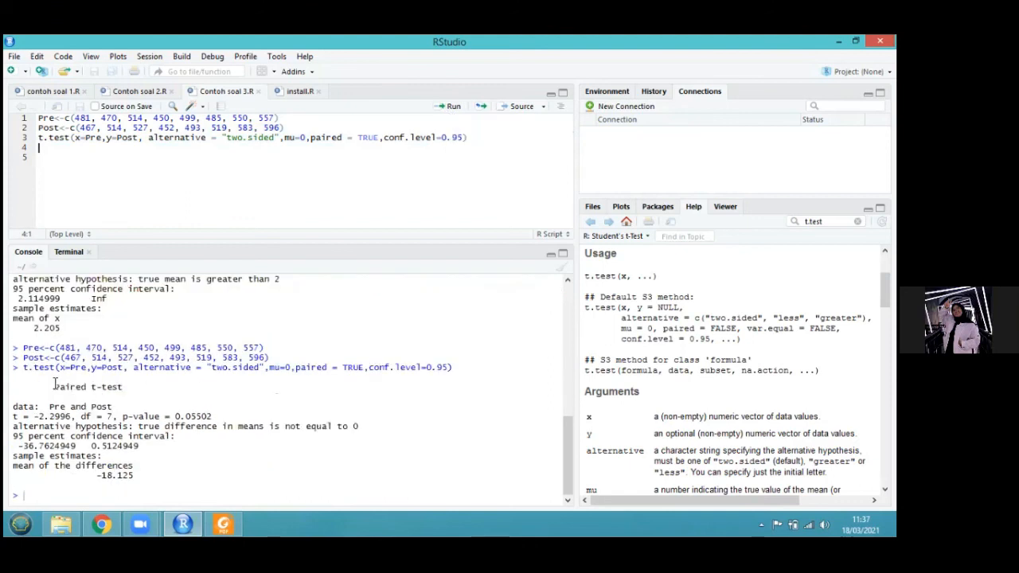
Review the paired t-test output in the console, and place the Foxit Reader PDF with problem 3's manual solution beside RStudio
{"action": "left_click_drag", "start_coordinate": [54, 387], "coordinate": [134, 475]}
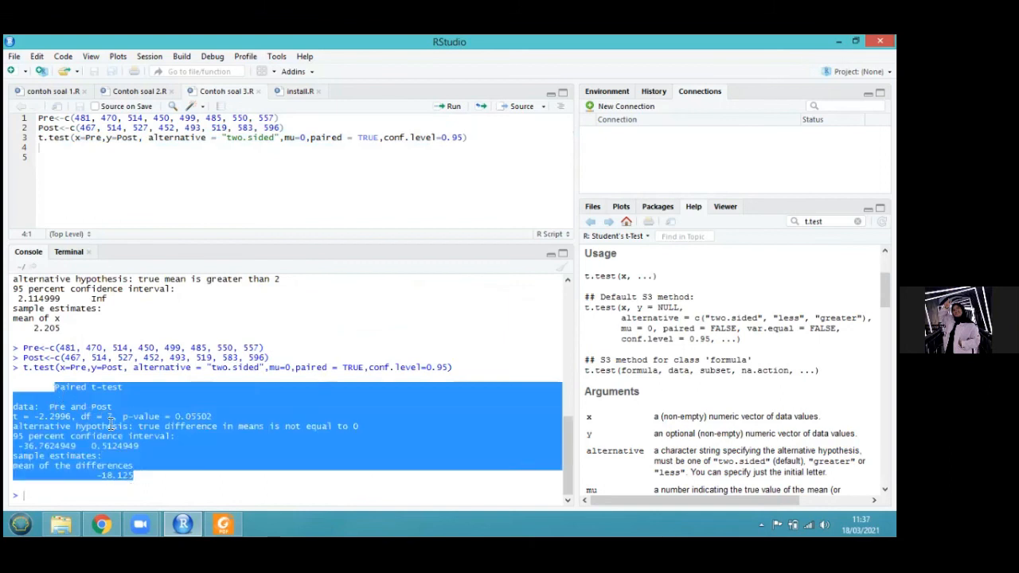
{"action": "left_click", "coordinate": [151, 473]}
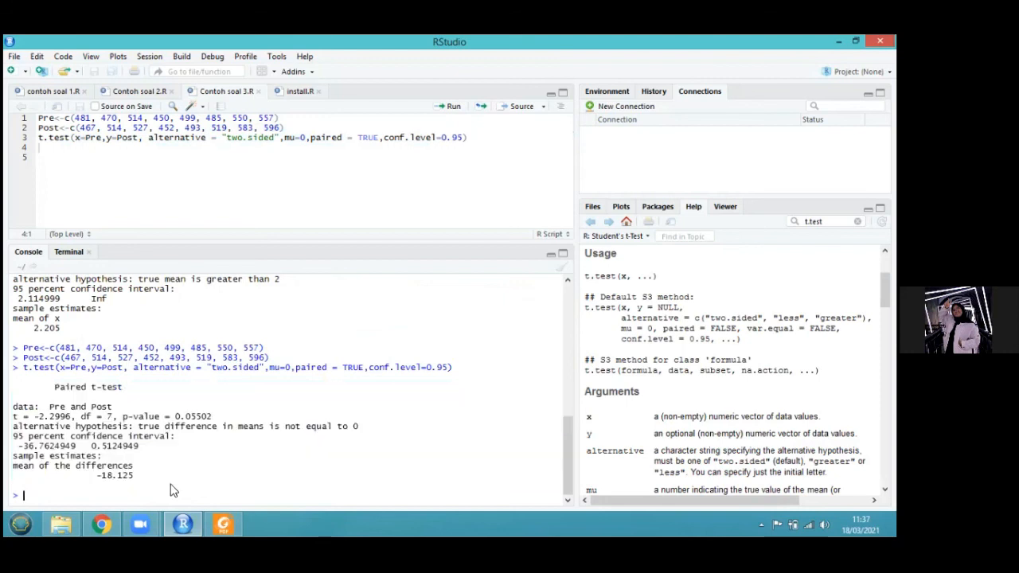
{"action": "mouse_move", "coordinate": [226, 522]}
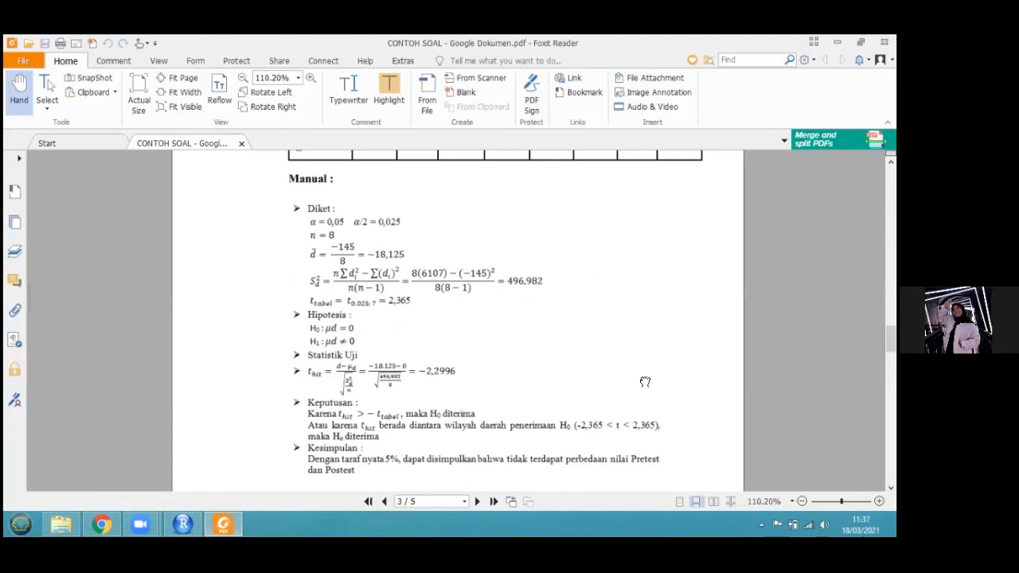
{"action": "key", "text": "super+Right"}
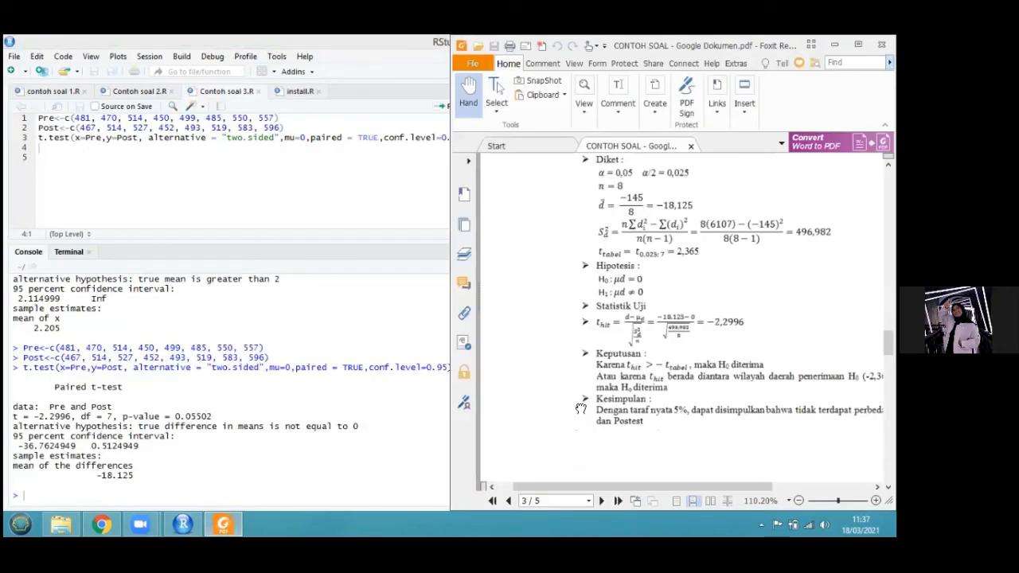
{"action": "left_click_drag", "start_coordinate": [581, 409], "coordinate": [514, 433]}
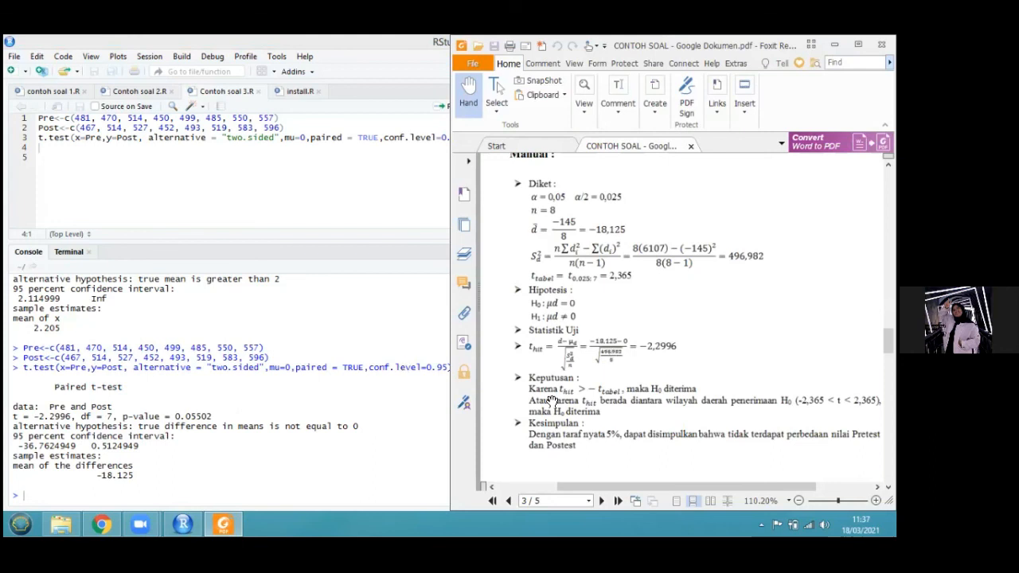
Compare the test statistic, decision and conclusion of problem 3's manual solution with the paired t-test output
{"action": "left_click_drag", "start_coordinate": [572, 381], "coordinate": [563, 367]}
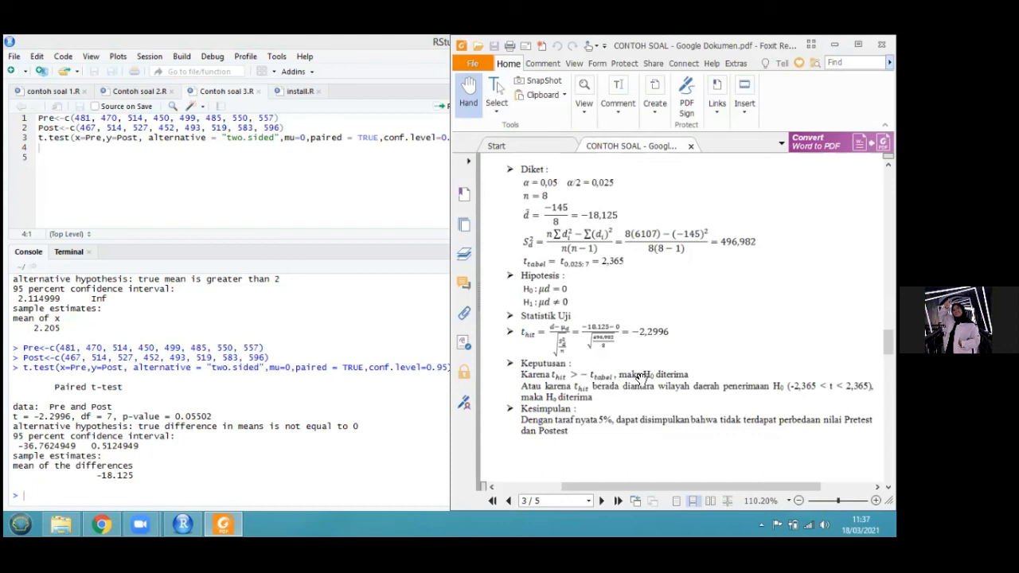
{"action": "left_click_drag", "start_coordinate": [674, 380], "coordinate": [662, 382]}
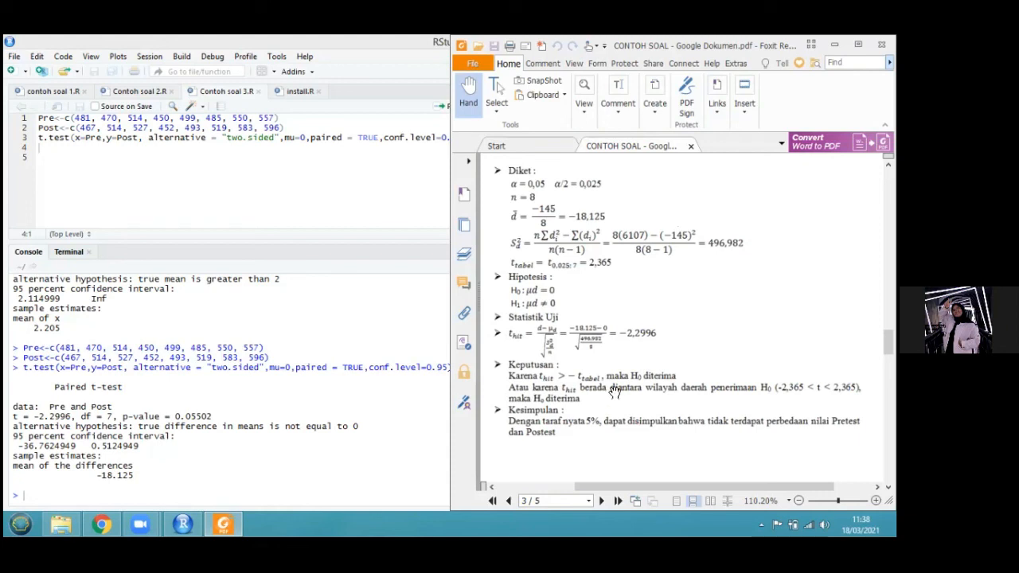
{"action": "scroll", "coordinate": [648, 394], "scroll_direction": "right", "scroll_amount": 1}
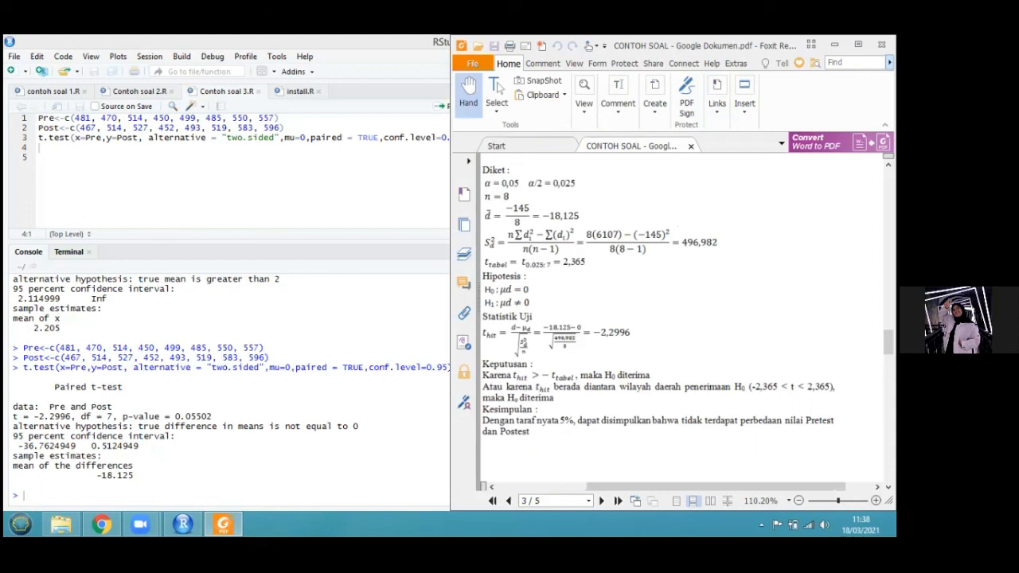
{"action": "left_click_drag", "start_coordinate": [490, 392], "coordinate": [504, 385]}
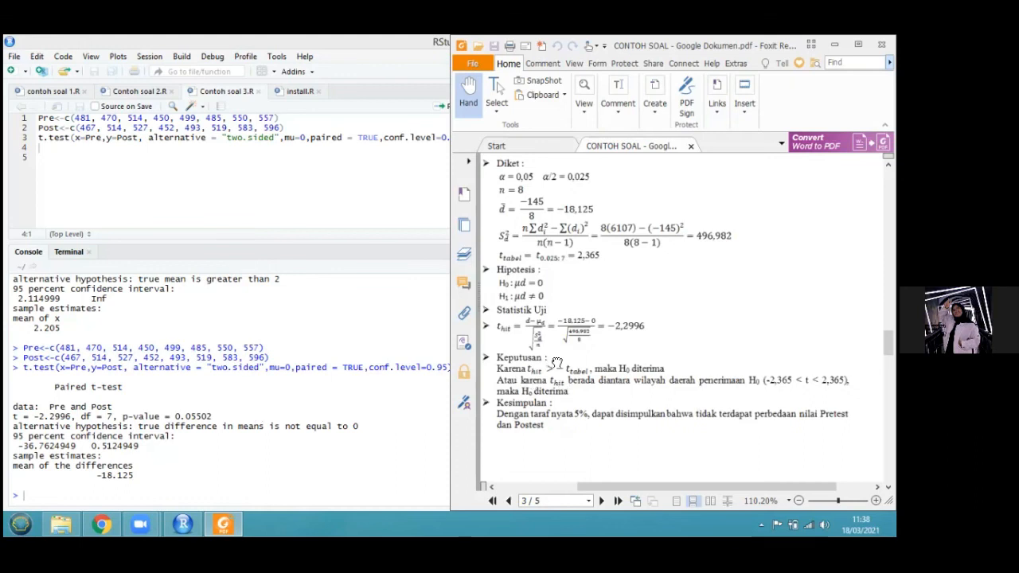
{"action": "left_click_drag", "start_coordinate": [557, 363], "coordinate": [569, 361]}
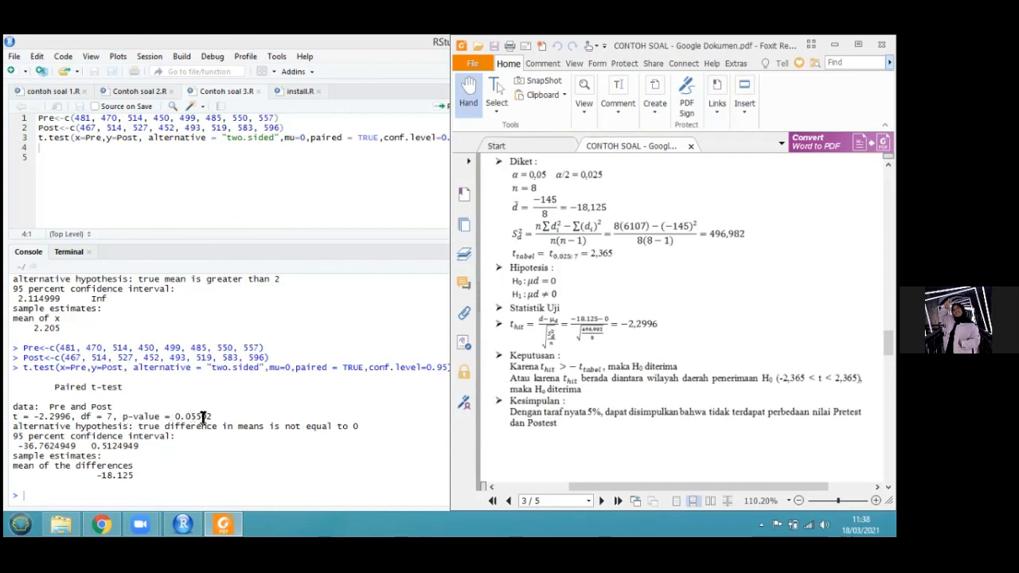
{"action": "left_click_drag", "start_coordinate": [512, 181], "coordinate": [510, 191]}
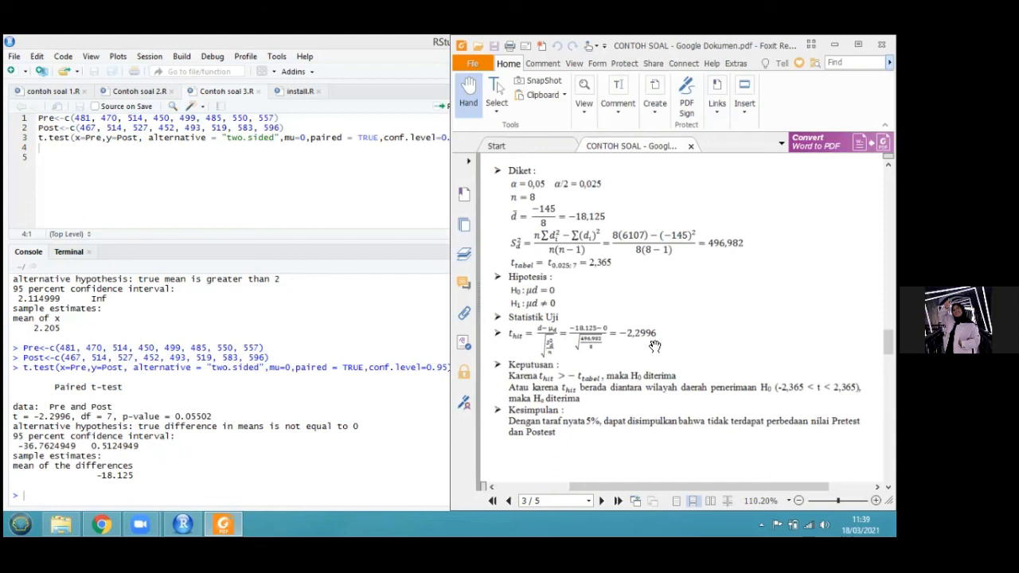
{"action": "scroll", "coordinate": [517, 393], "scroll_direction": "down", "scroll_amount": 1}
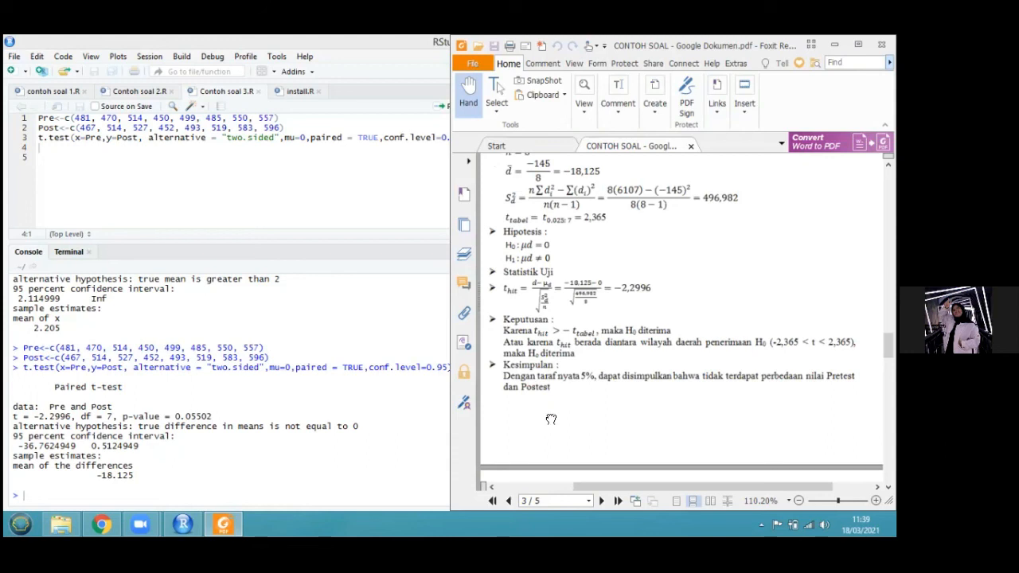
Switch from the PDF to RStudio and try to run the paired t.test line with the alternative written as "two sided"
{"action": "scroll", "coordinate": [552, 423], "scroll_direction": "up", "scroll_amount": 1}
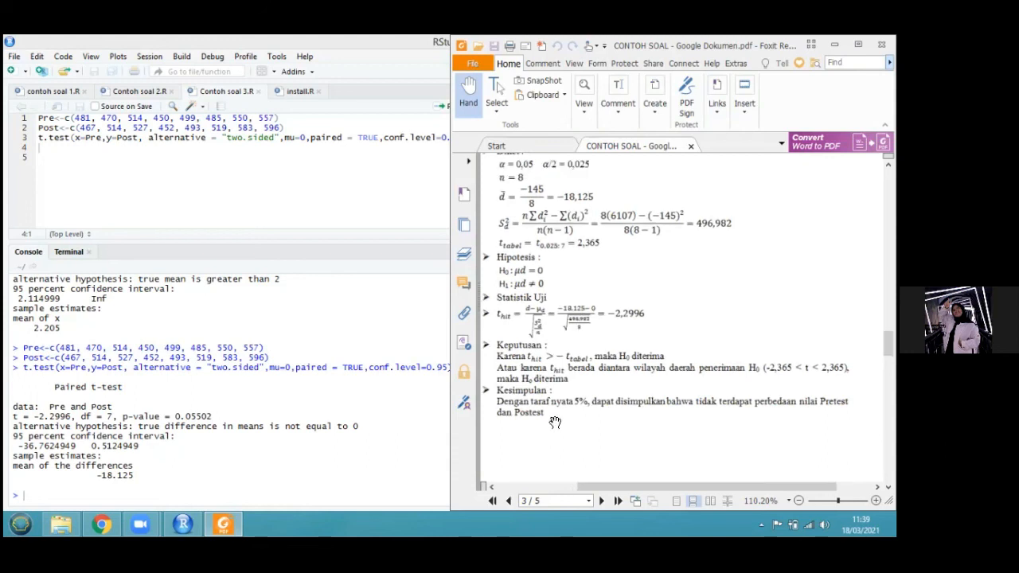
{"action": "left_click_drag", "start_coordinate": [554, 422], "coordinate": [558, 429]}
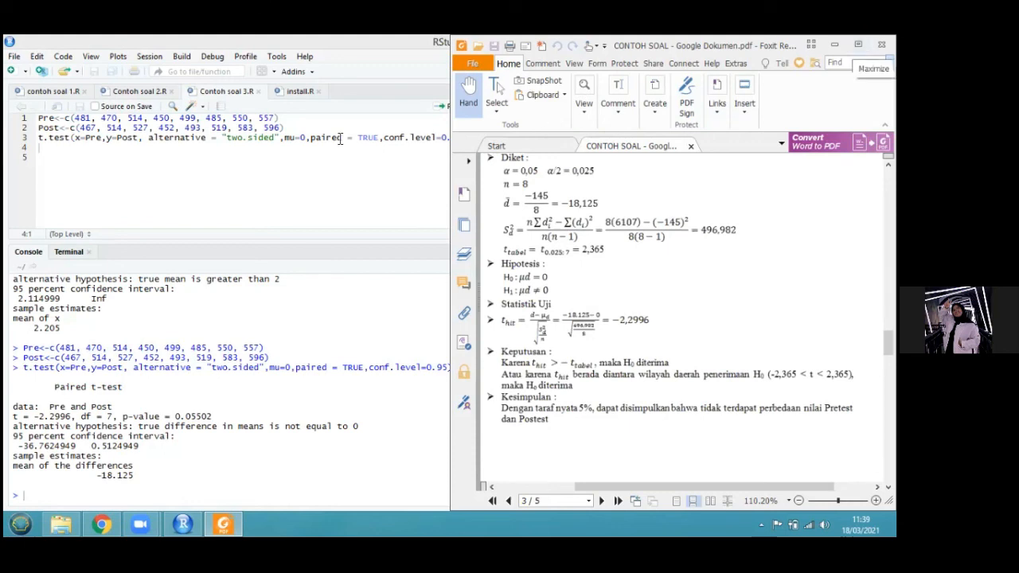
{"action": "left_click", "coordinate": [249, 142]}
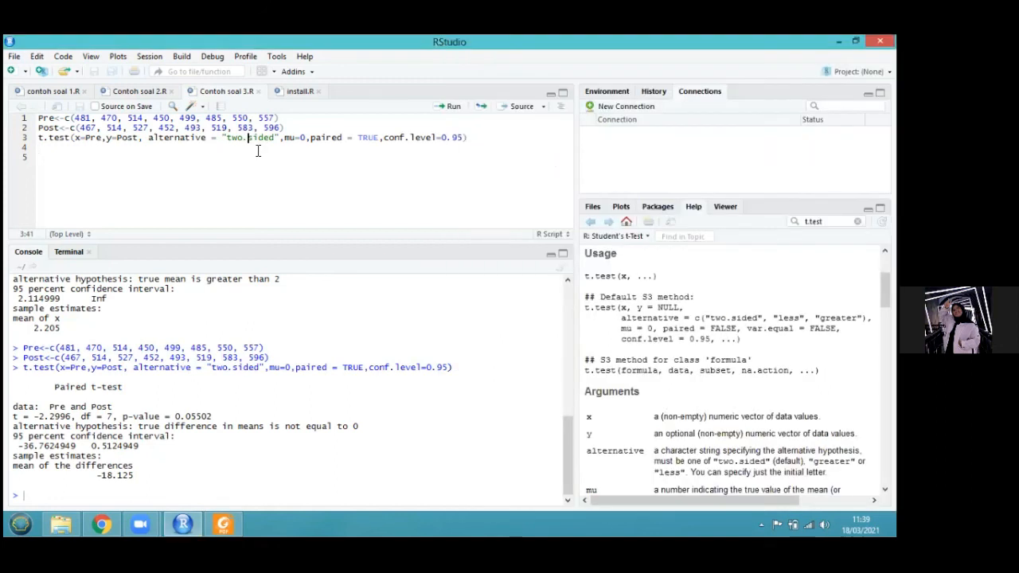
{"action": "key", "text": "BackSpace"}
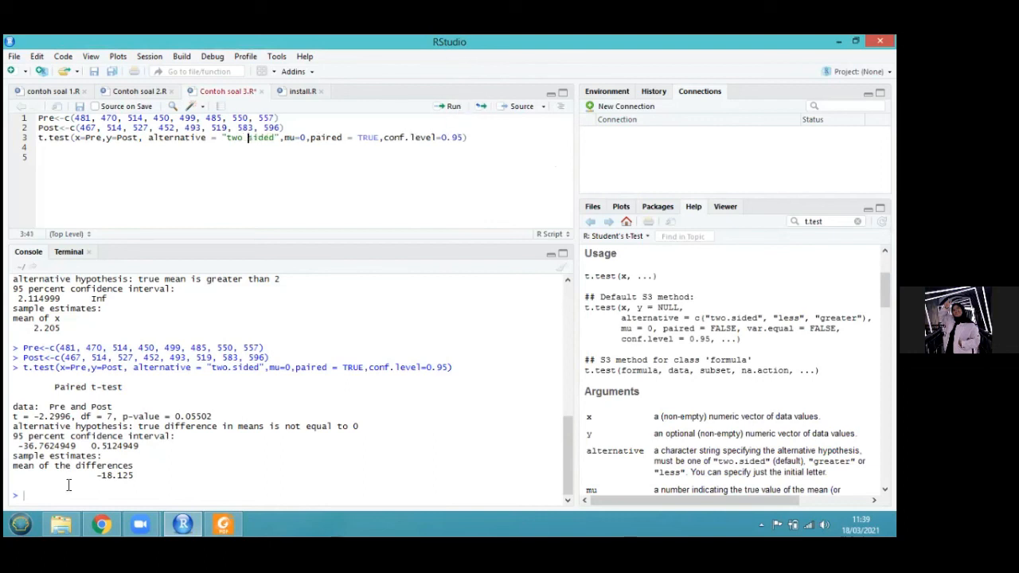
{"action": "key", "text": "ctrl+Return"}
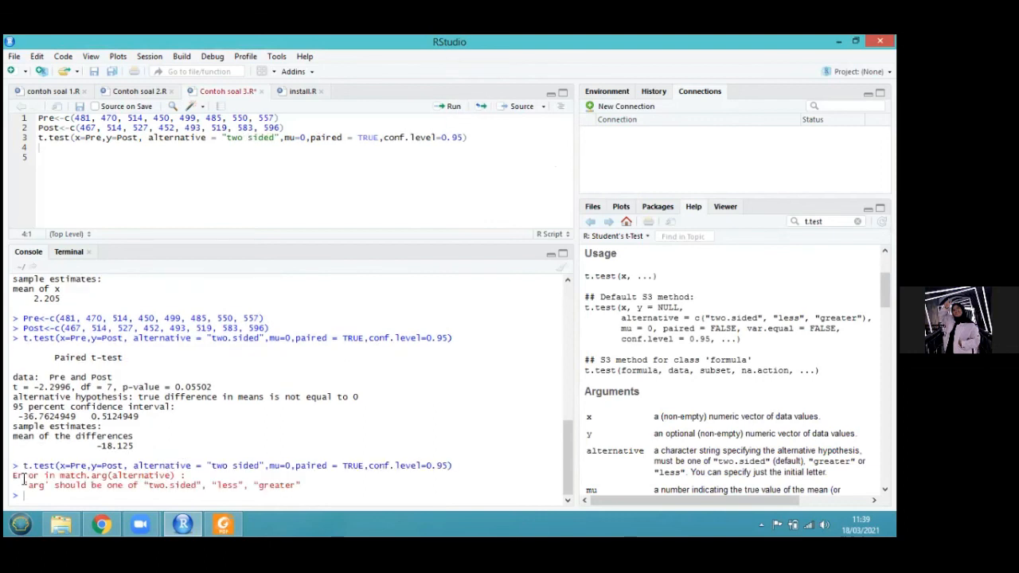
{"action": "left_click_drag", "start_coordinate": [15, 479], "coordinate": [35, 479]}
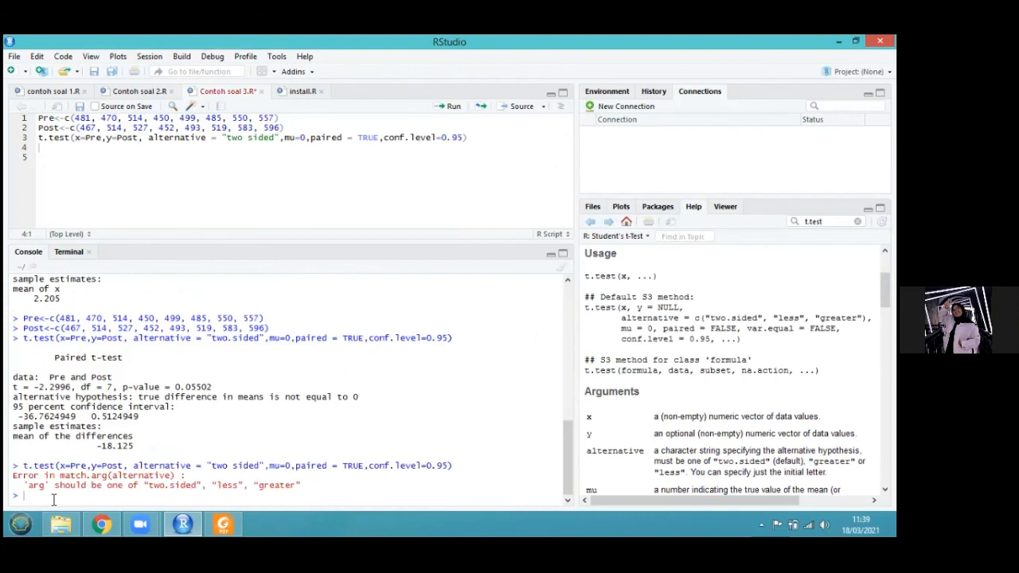
Change the alternative argument in line 3 to "two.sided" and rerun the paired t.test line
{"action": "left_click", "coordinate": [249, 137]}
{"action": "key", "text": "BackSpace"}
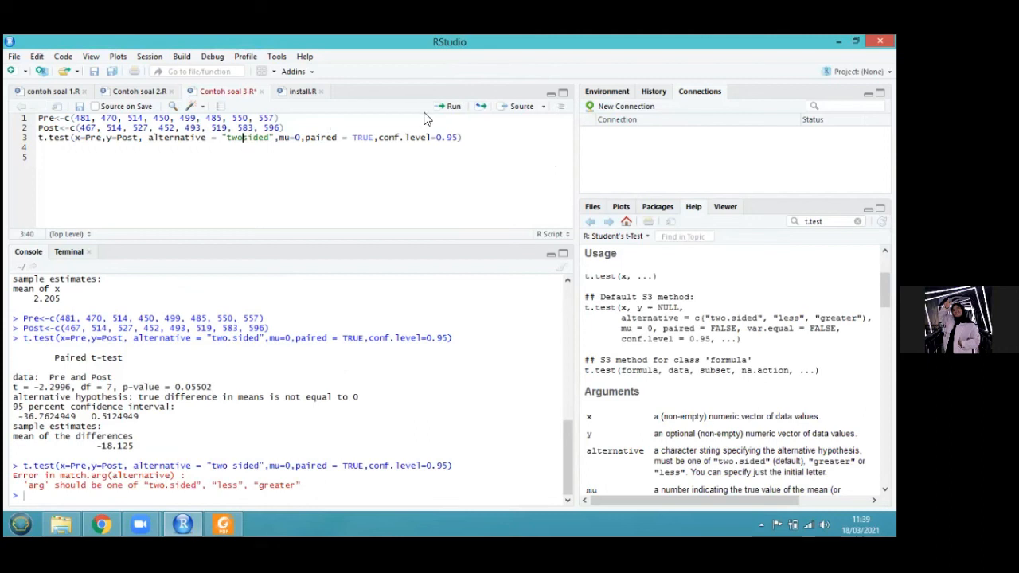
{"action": "type", "text": "."}
{"action": "left_click", "coordinate": [448, 106]}
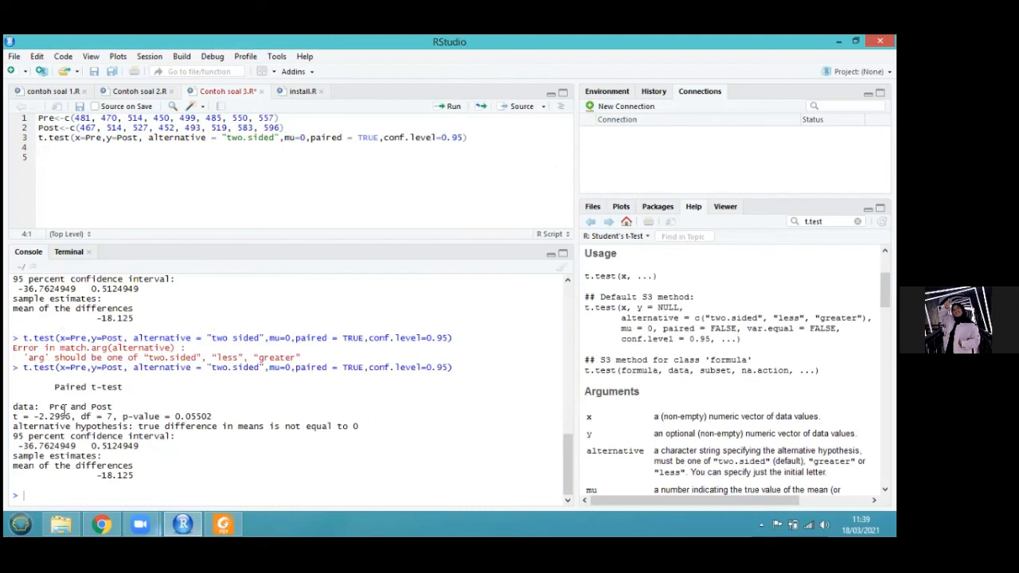
{"action": "left_click", "coordinate": [335, 521]}
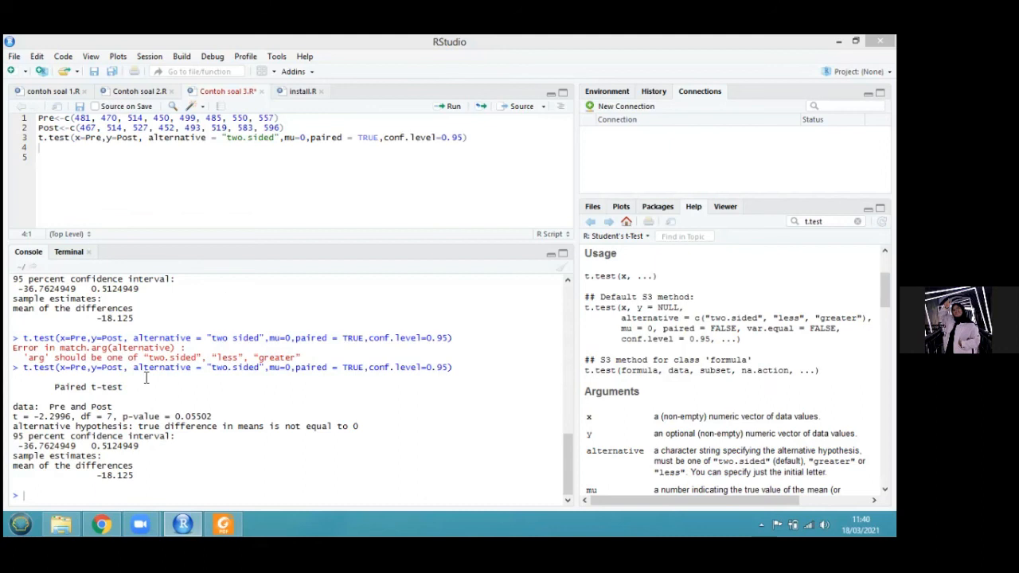
Select the full console output, from the R version header through the last paired t-test result, copy it, and clear the selection
{"action": "left_click", "coordinate": [83, 334]}
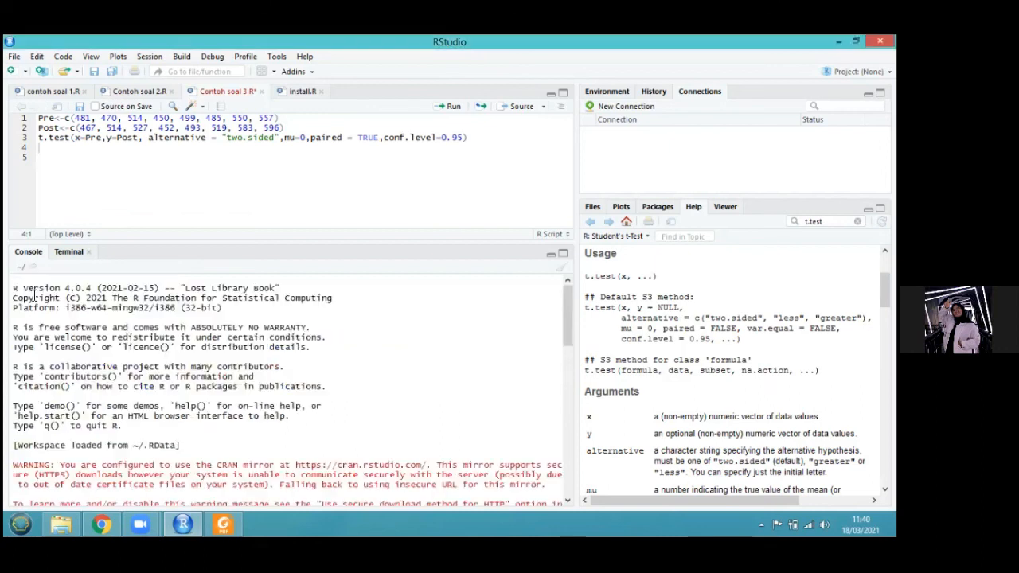
{"action": "left_click_drag", "start_coordinate": [12, 286], "coordinate": [50, 338]}
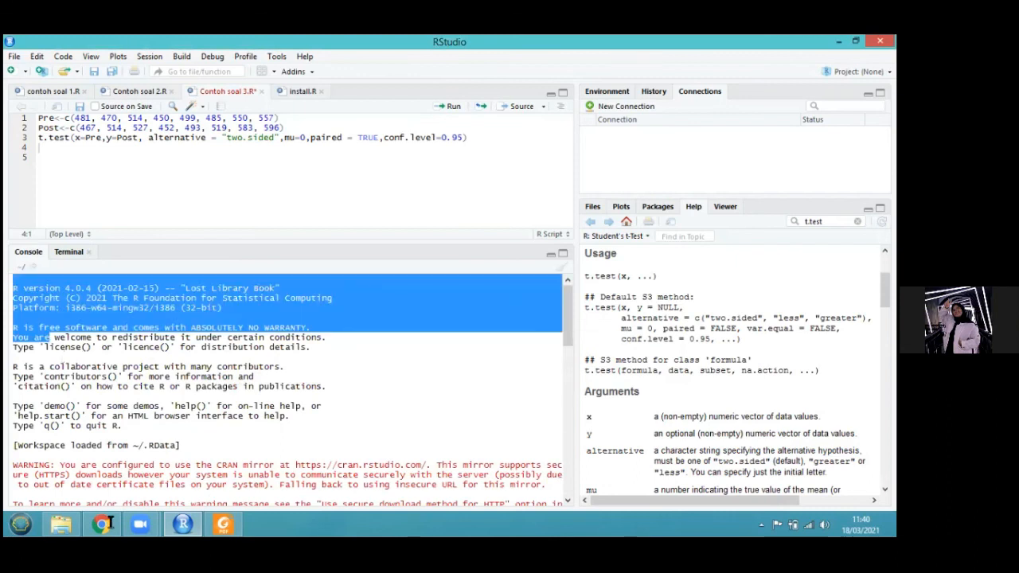
{"action": "scroll", "coordinate": [104, 523], "scroll_direction": "down", "scroll_amount": 10}
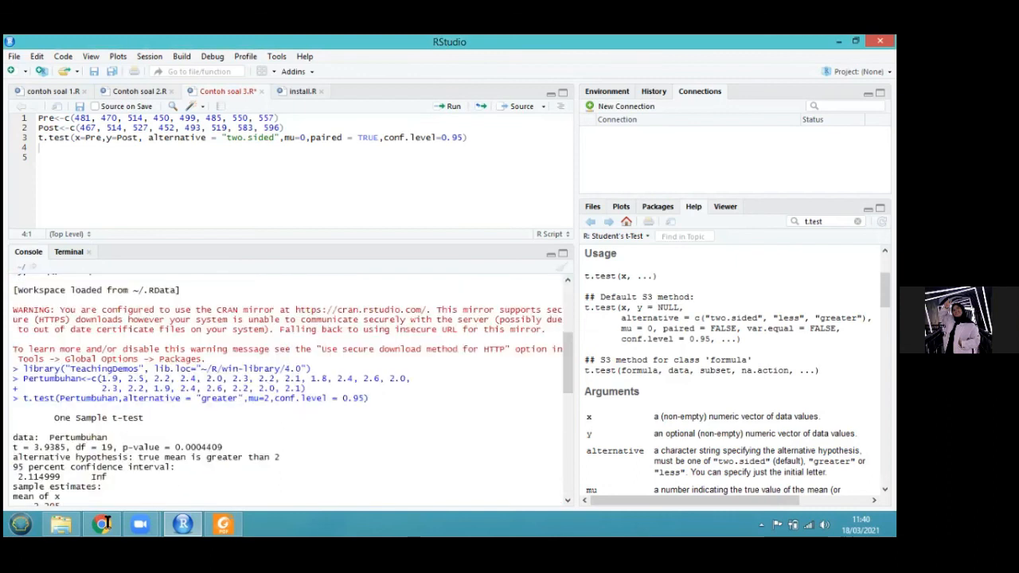
{"action": "left_click", "coordinate": [145, 475], "text": "shift"}
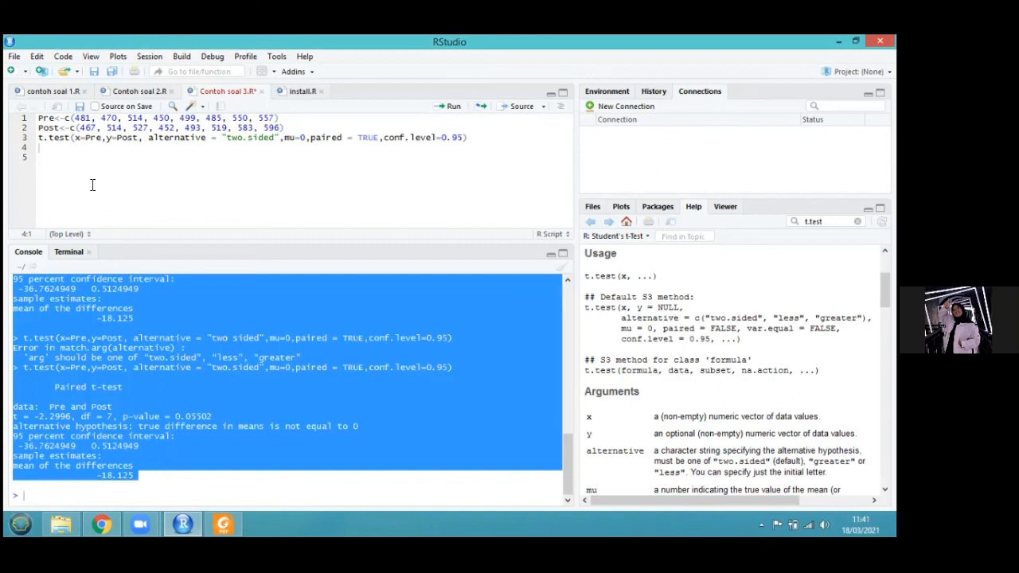
{"action": "right_click", "coordinate": [103, 293]}
{"action": "left_click", "coordinate": [117, 297]}
{"action": "left_click", "coordinate": [560, 470]}
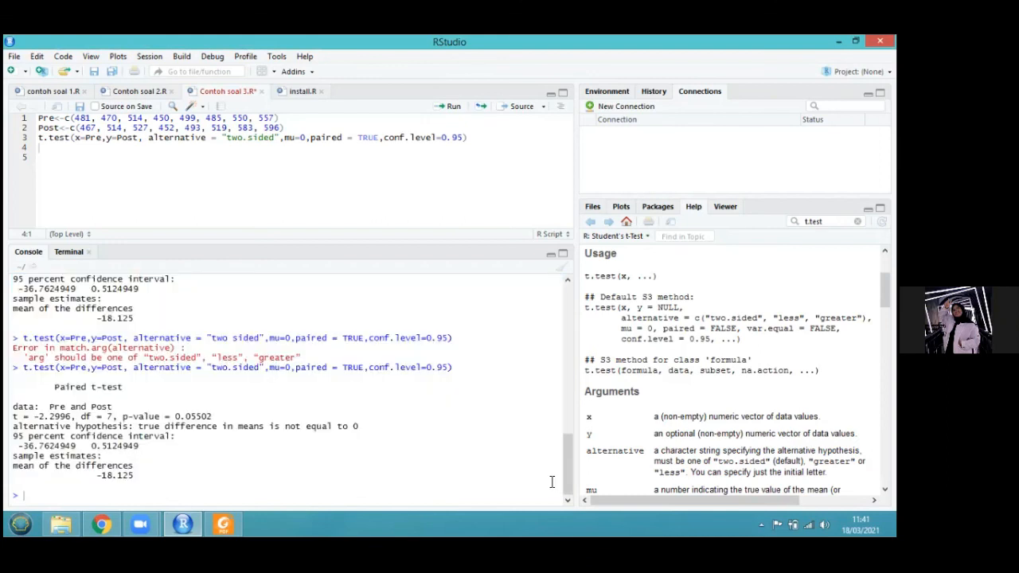